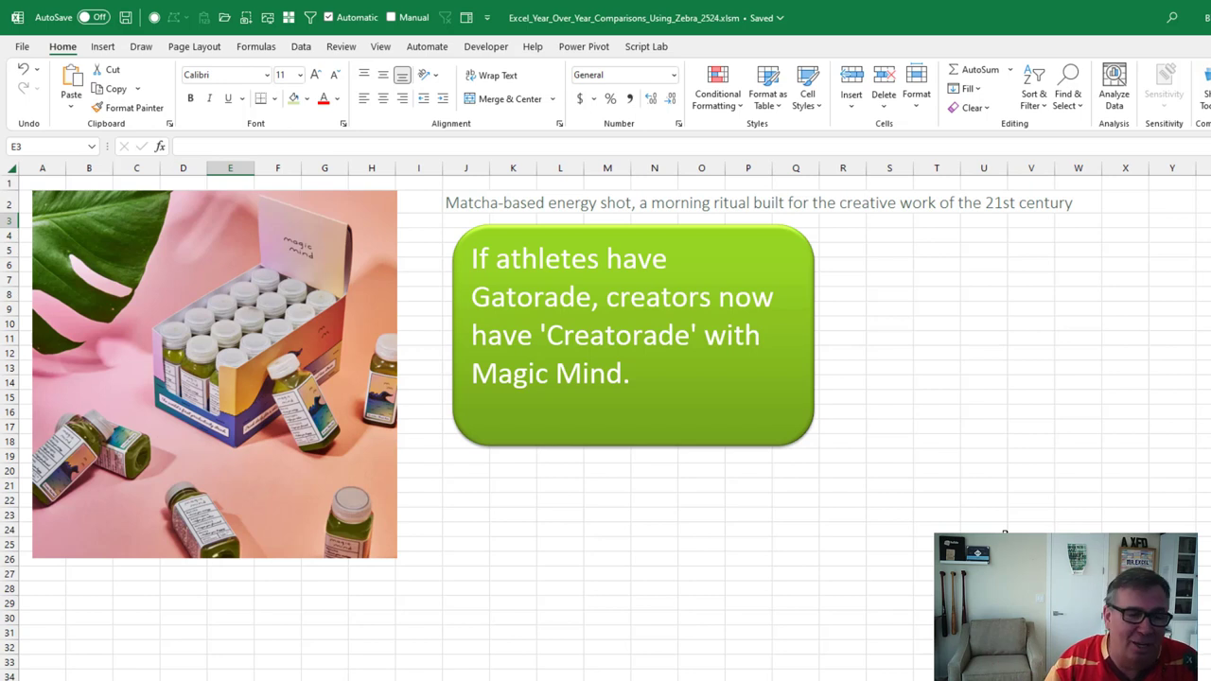
# Step: Move to the next worksheet, which holds the video table of titles, dates, views, comments, likes and length
pyautogui.hotkey('ctrl', 'pagedown')
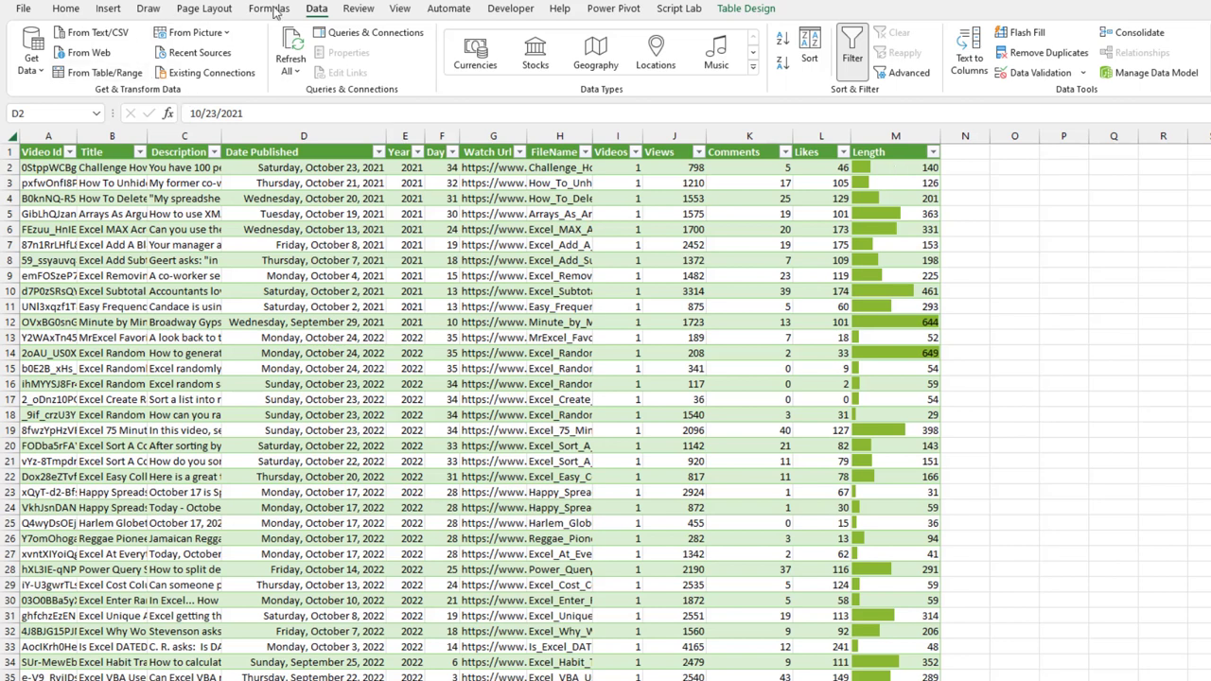
# Step: Load the video table into Power Query and remove Video Id, Title, Description and Date Published
pyautogui.click(90, 74)
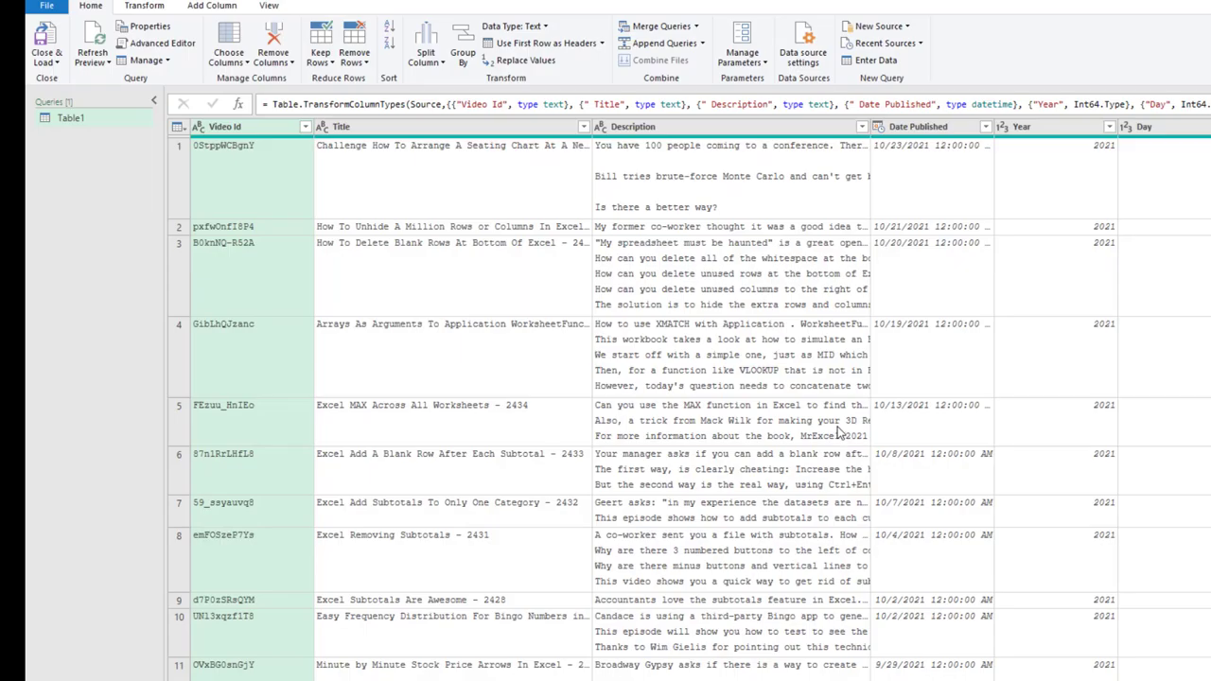
pyautogui.keyDown('shift'); pyautogui.click(917, 129); pyautogui.keyUp('shift')
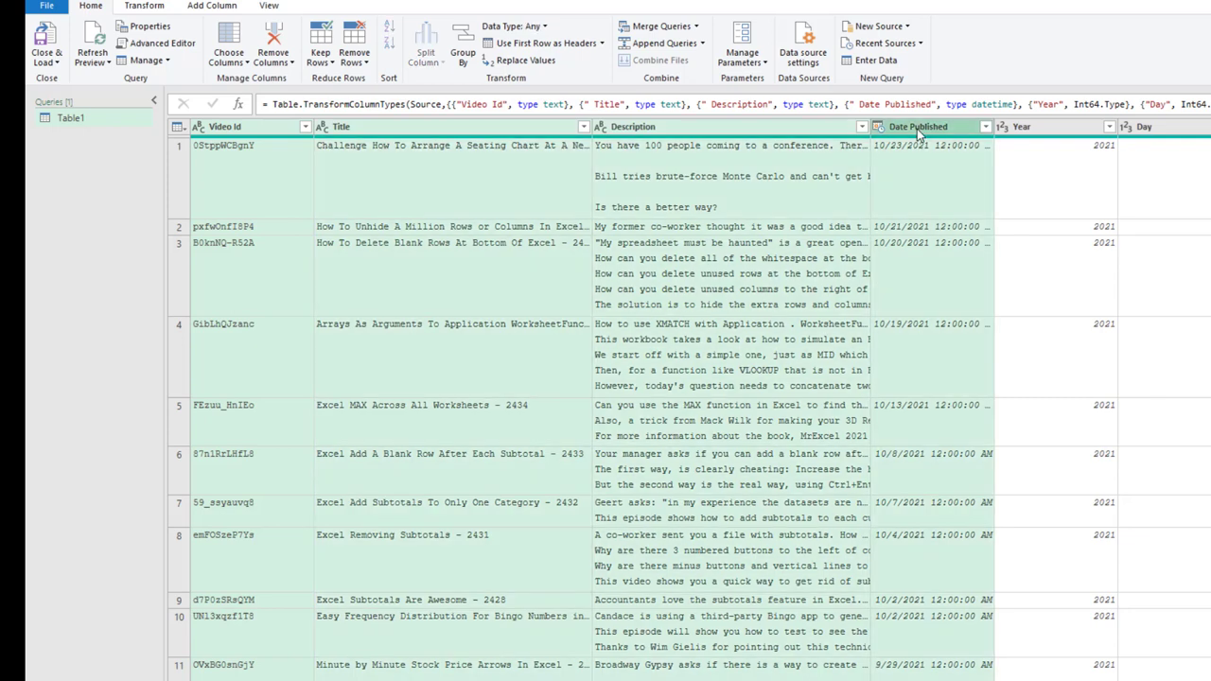
pyautogui.rightClick(917, 128)
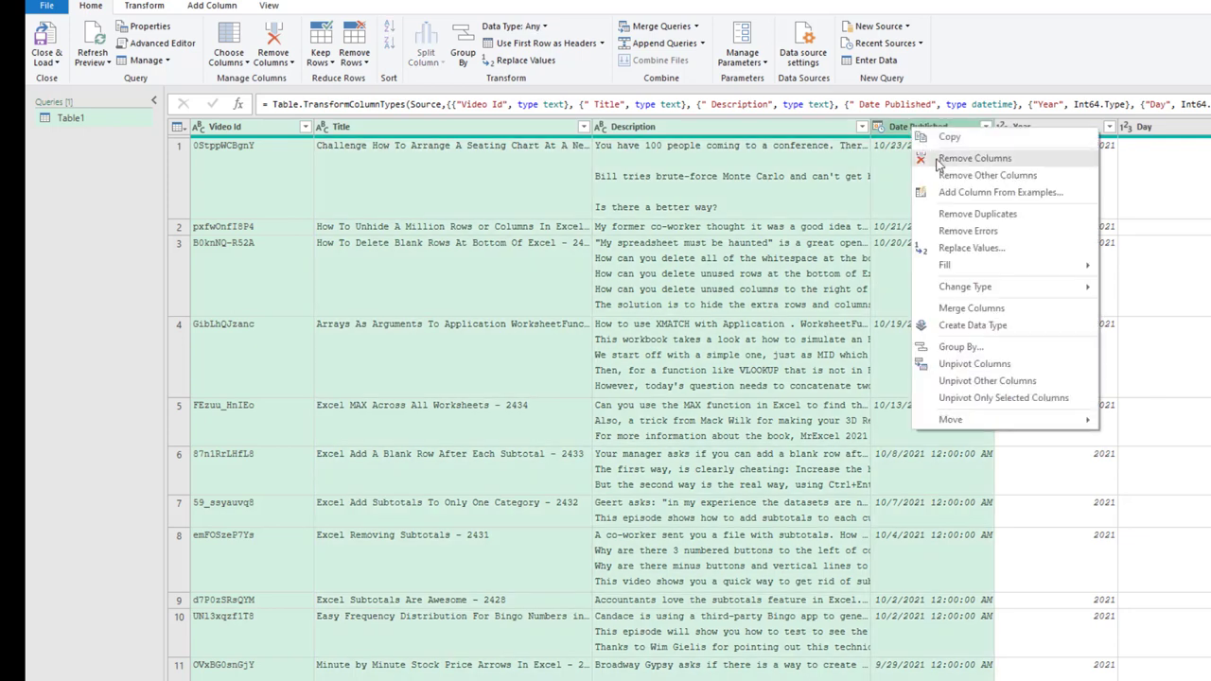
pyautogui.click(938, 161)
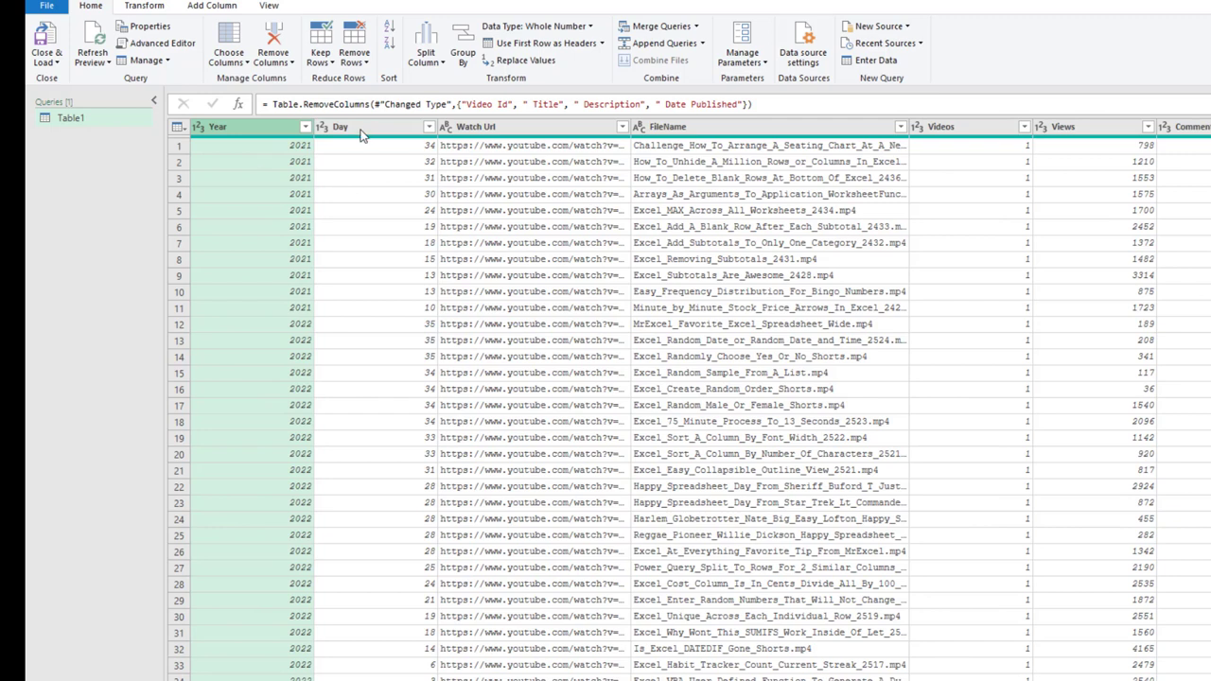
# Step: Remove the Watch Url and FileName columns as well
pyautogui.click(522, 133)
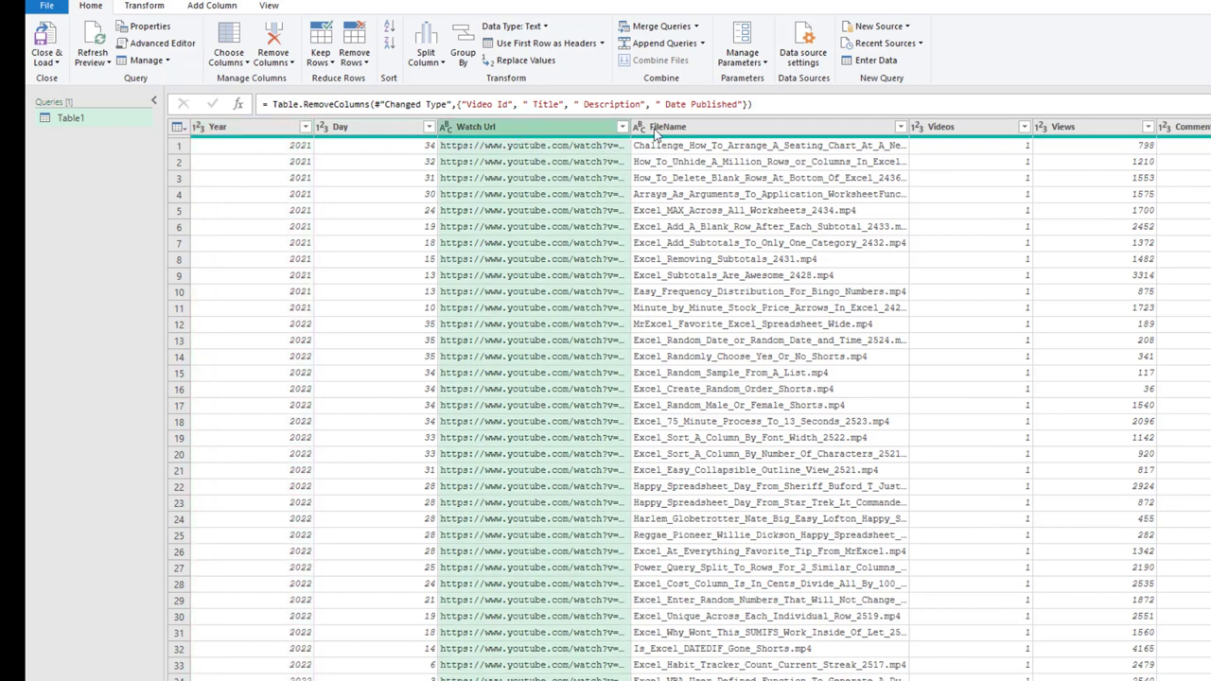
pyautogui.keyDown('ctrl'); pyautogui.click(714, 133); pyautogui.keyUp('ctrl')
pyautogui.rightClick(714, 134)
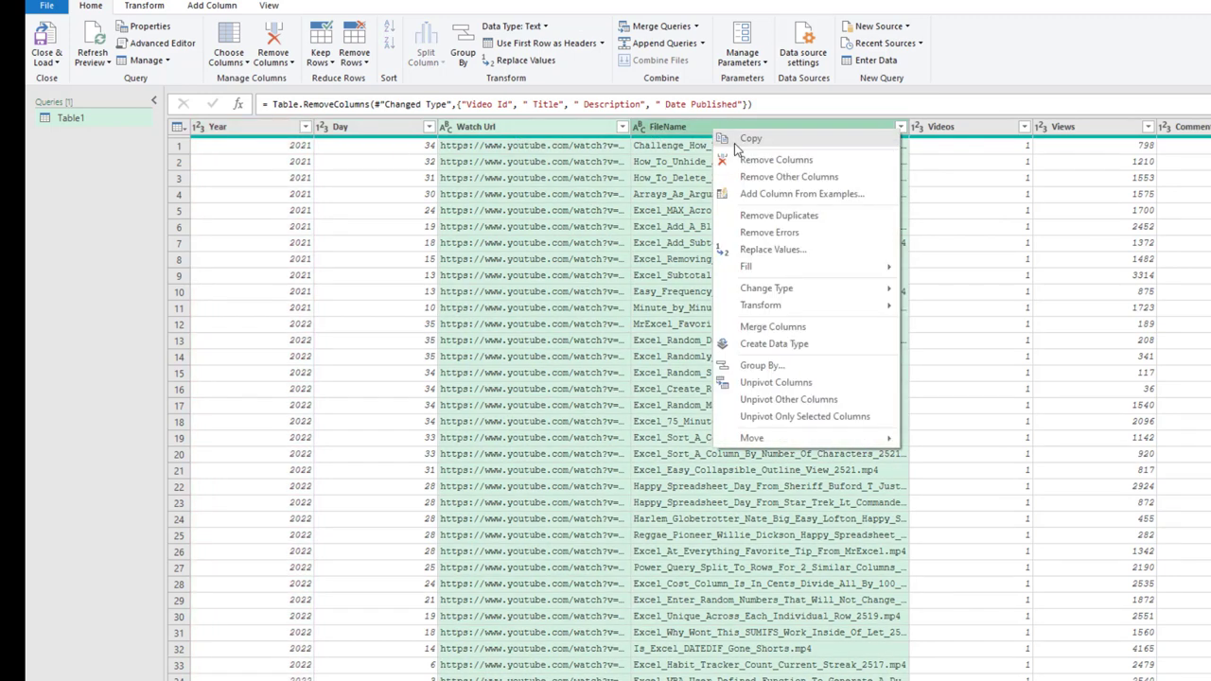
pyautogui.click(748, 159)
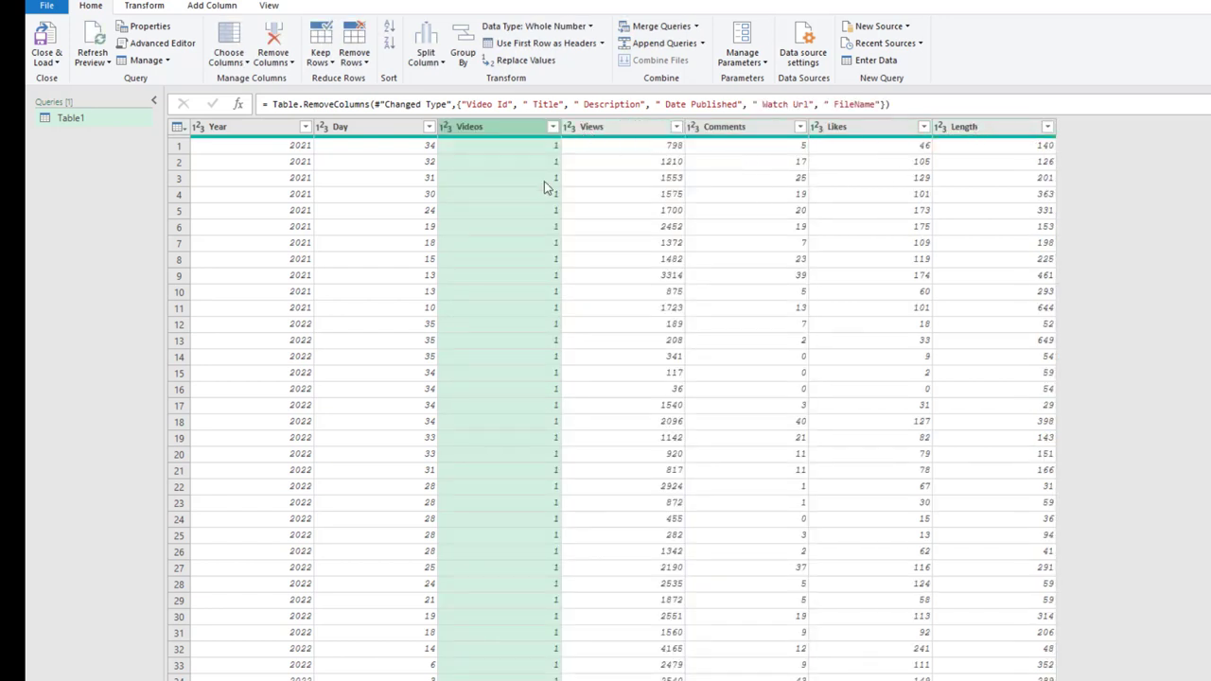
# Step: Unpivot every column except Year and Day
pyautogui.click(249, 131)
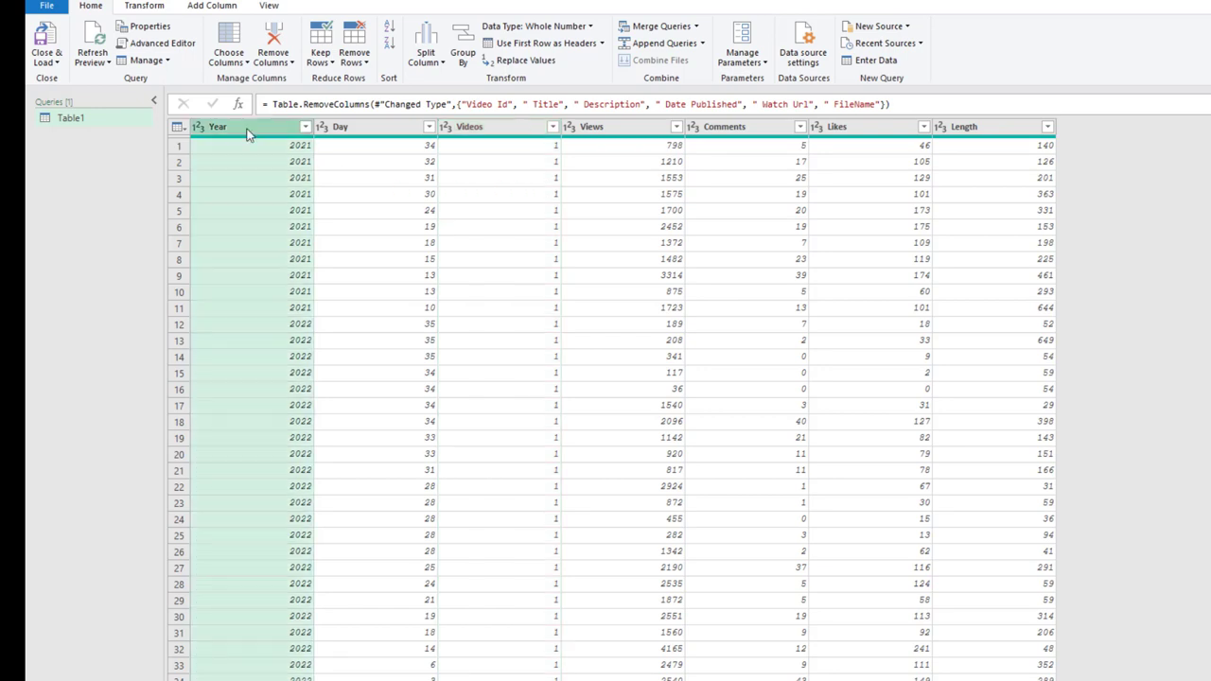
pyautogui.keyDown('ctrl'); pyautogui.click(360, 134); pyautogui.keyUp('ctrl')
pyautogui.click(151, 6)
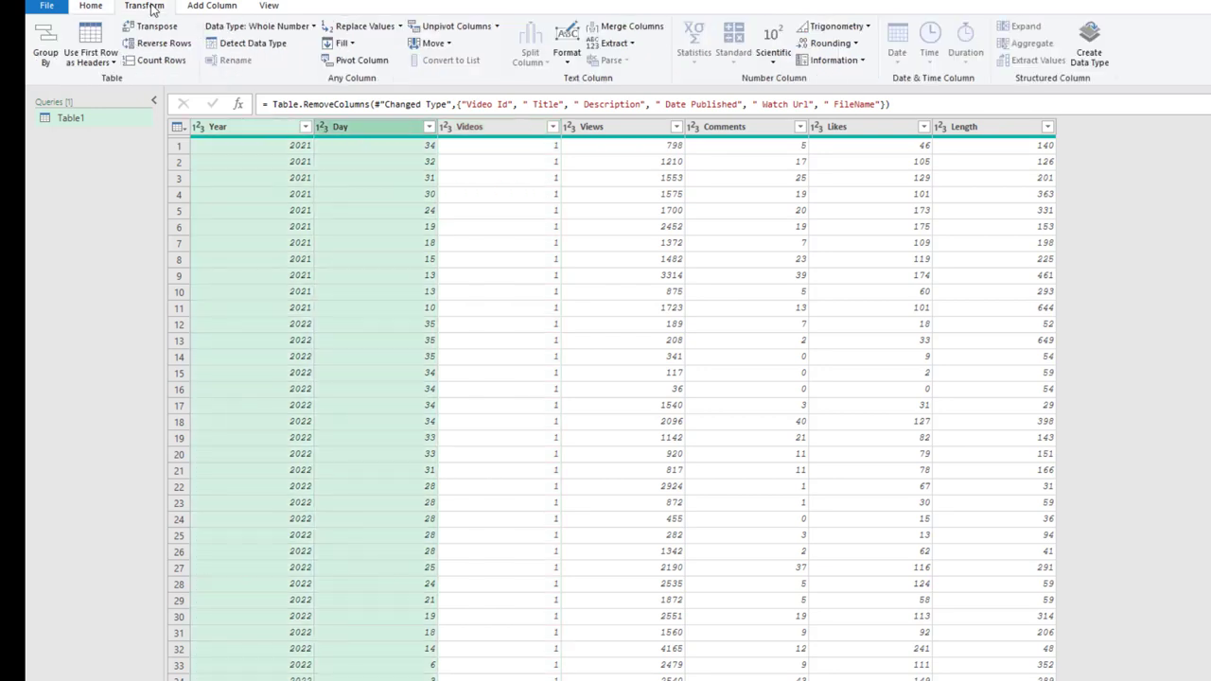
pyautogui.click(498, 28)
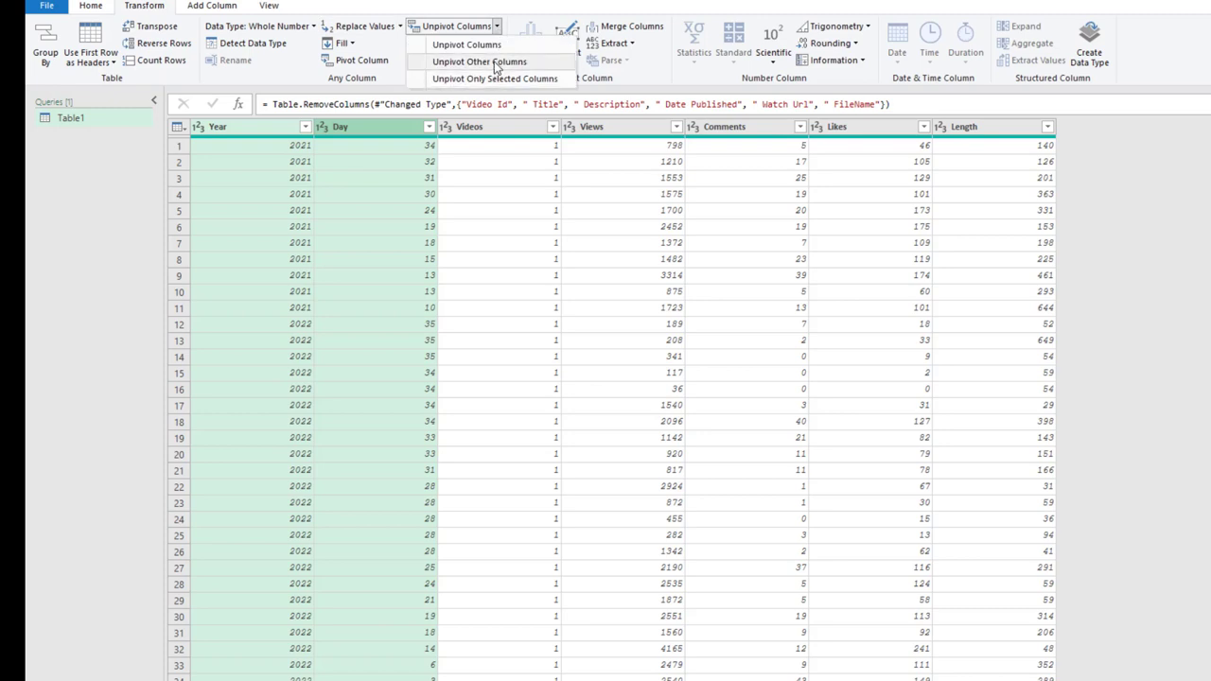
pyautogui.click(494, 63)
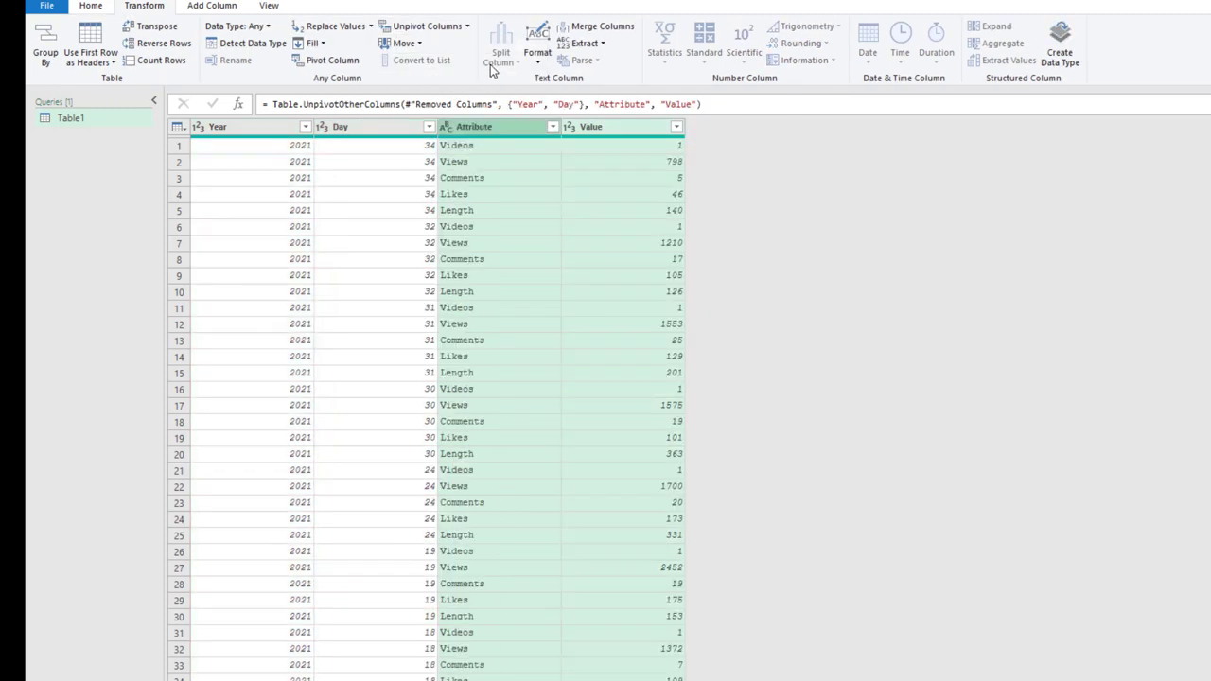
# Step: Rename the Attribute column to KPI and load the query into Excel
pyautogui.click(483, 129)
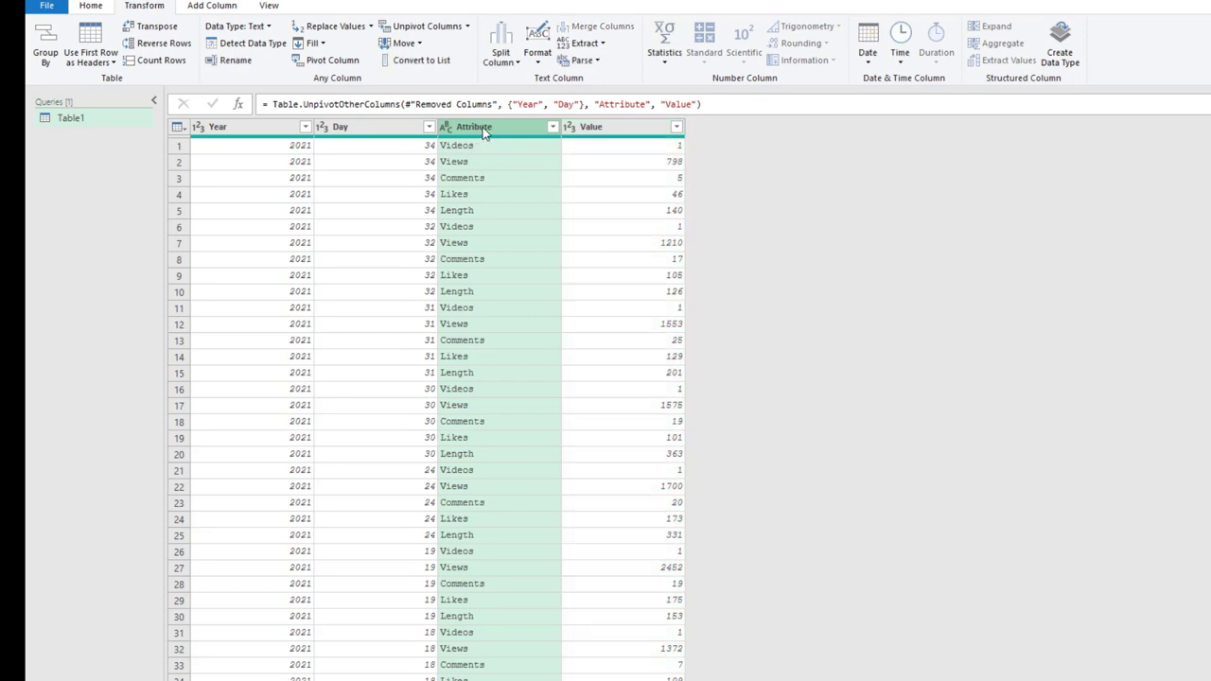
pyautogui.doubleClick(480, 129)
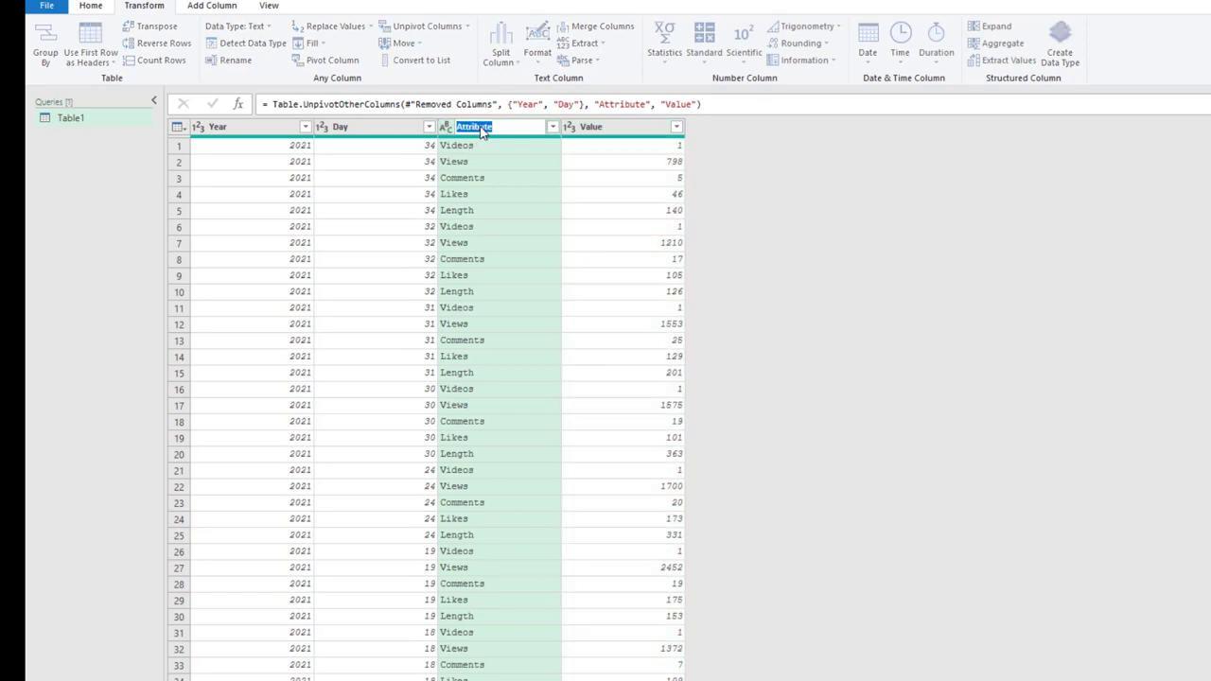
pyautogui.write('KPI')
pyautogui.press('Return')
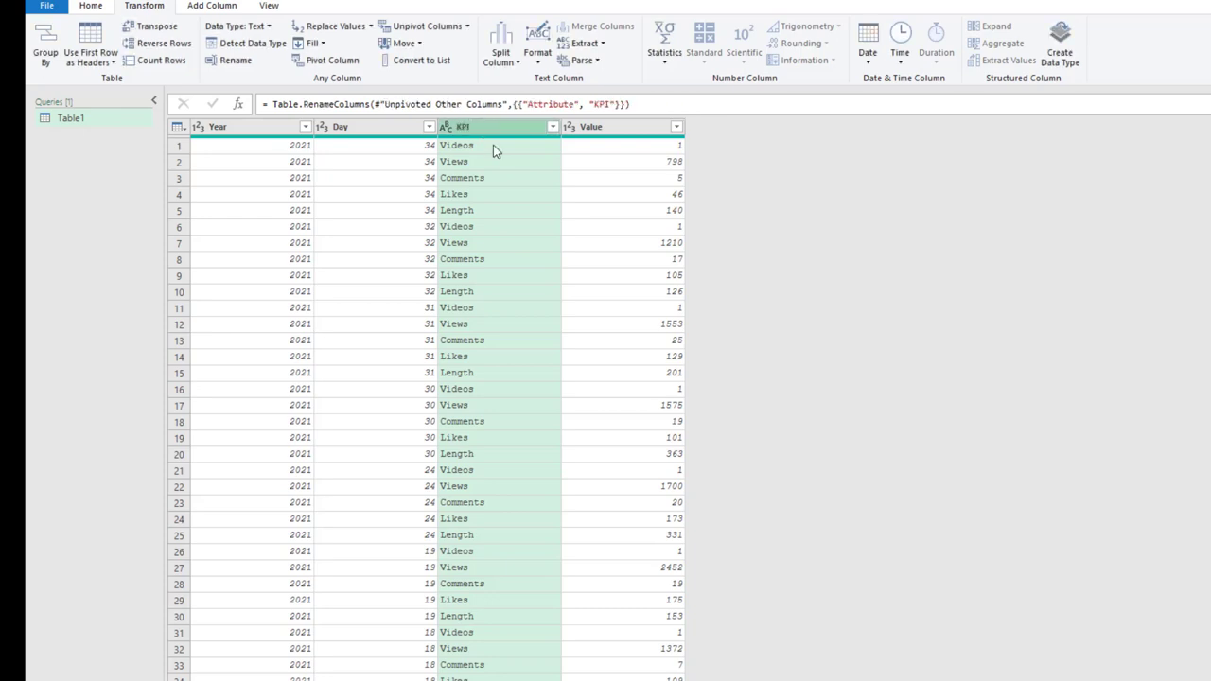
pyautogui.click(92, 5)
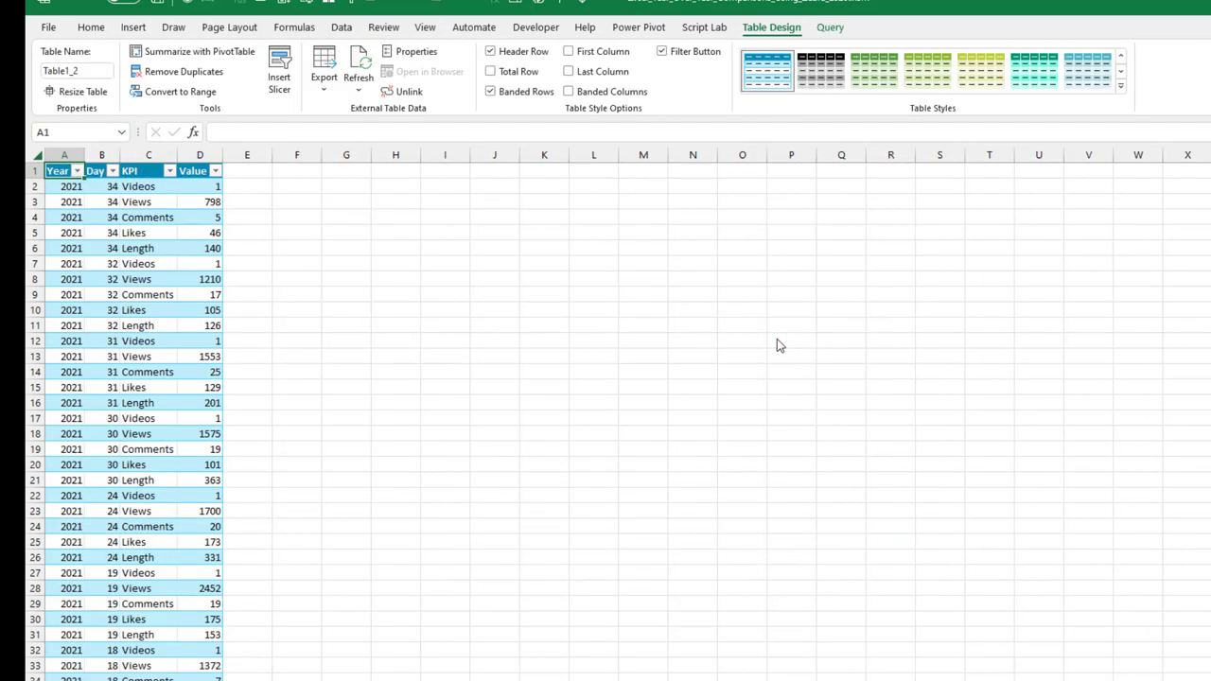
# Step: Insert a pivot table on a new sheet with Day rows, Year columns and summed Value
pyautogui.click(133, 27)
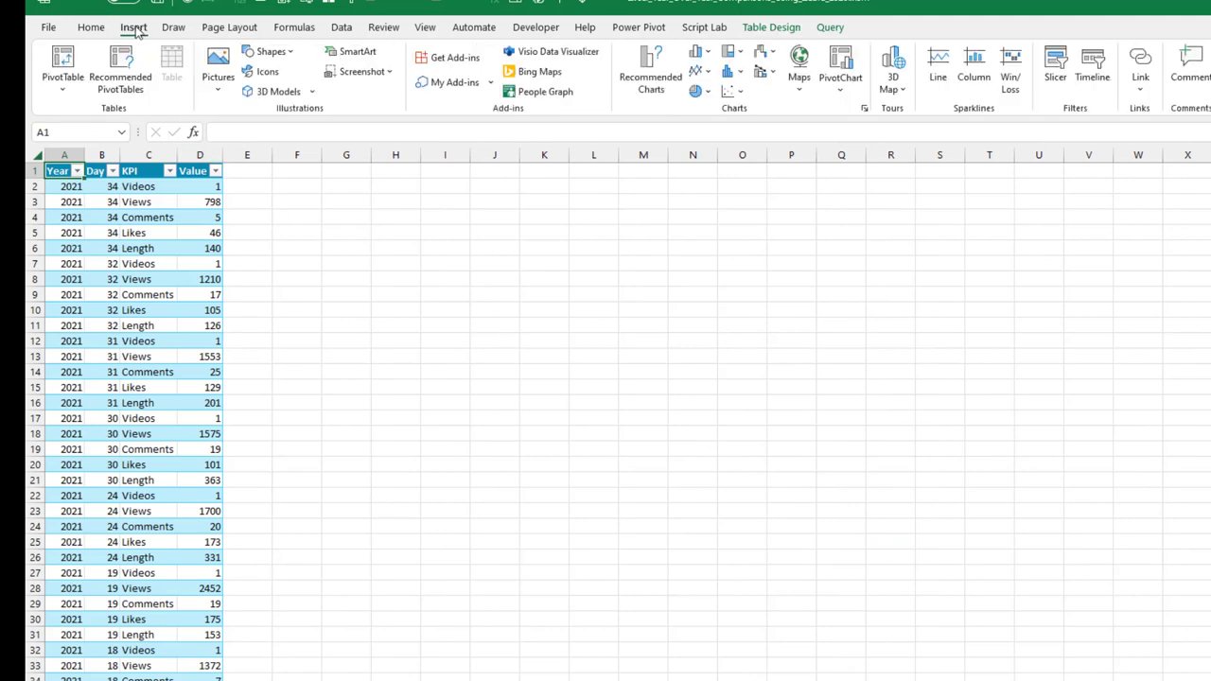
pyautogui.click(63, 76)
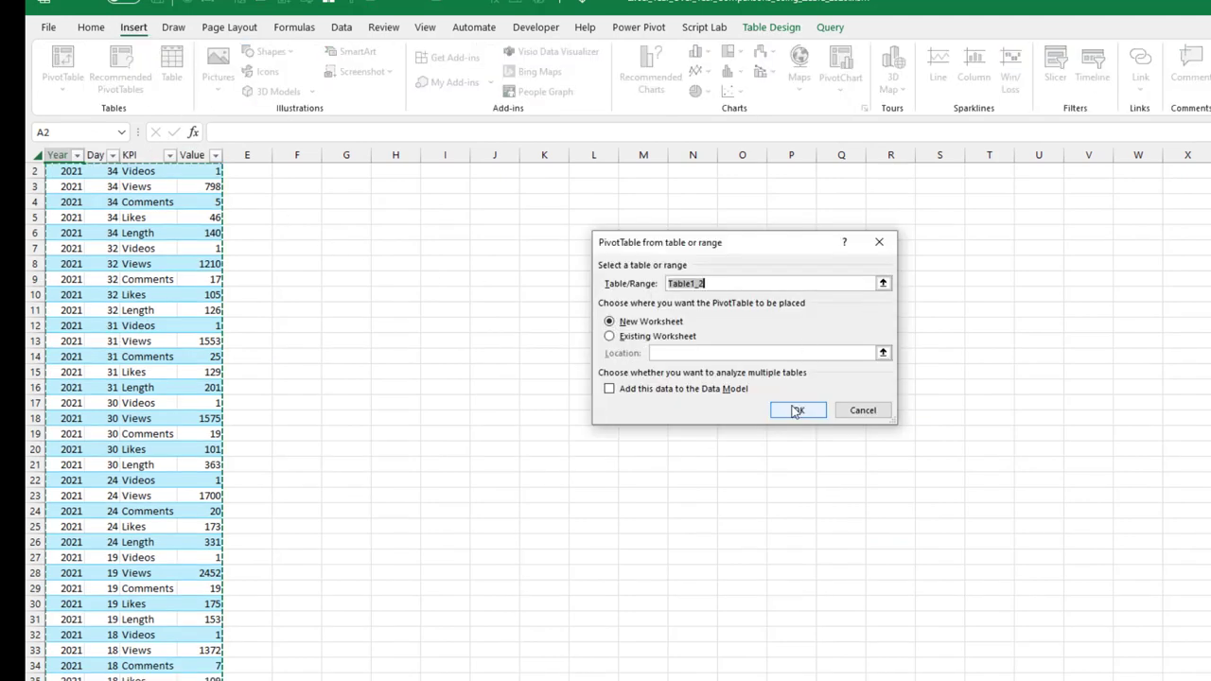
pyautogui.click(798, 410)
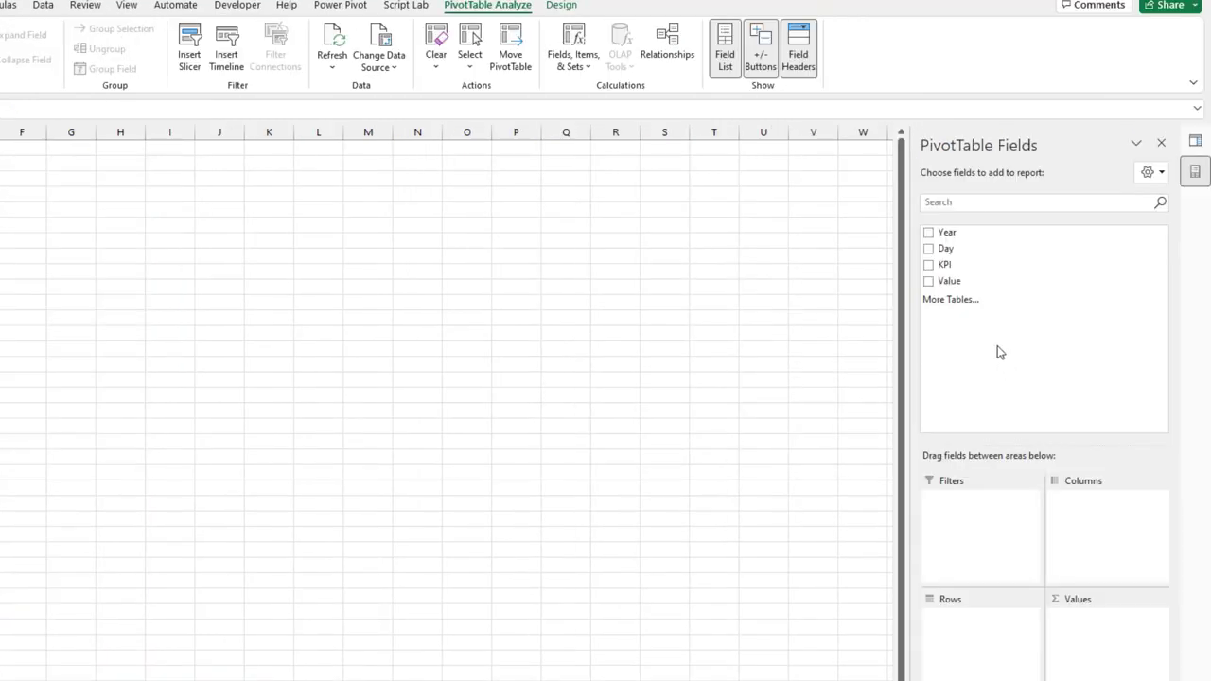
pyautogui.moveTo(946, 249); pyautogui.dragTo(970, 633)
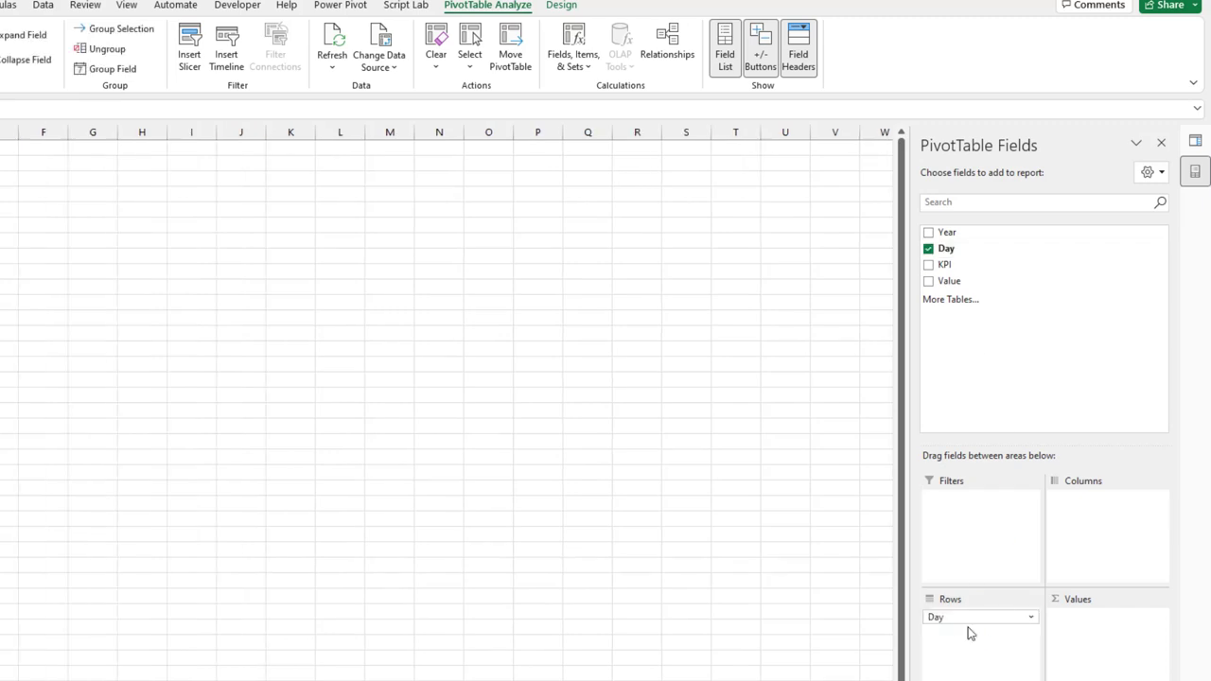
pyautogui.moveTo(946, 235); pyautogui.dragTo(1094, 512)
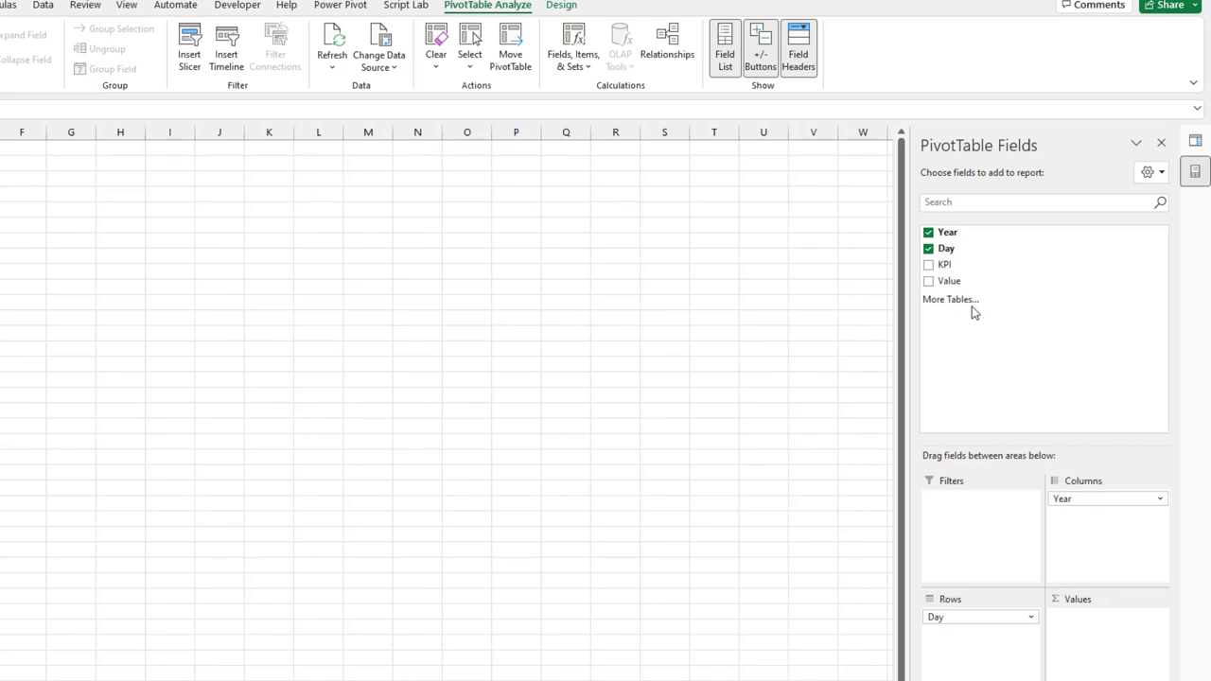
pyautogui.moveTo(951, 281); pyautogui.dragTo(1093, 633)
# Step: Add KPI as a report filter and set it to Videos
pyautogui.moveTo(946, 266); pyautogui.dragTo(977, 517)
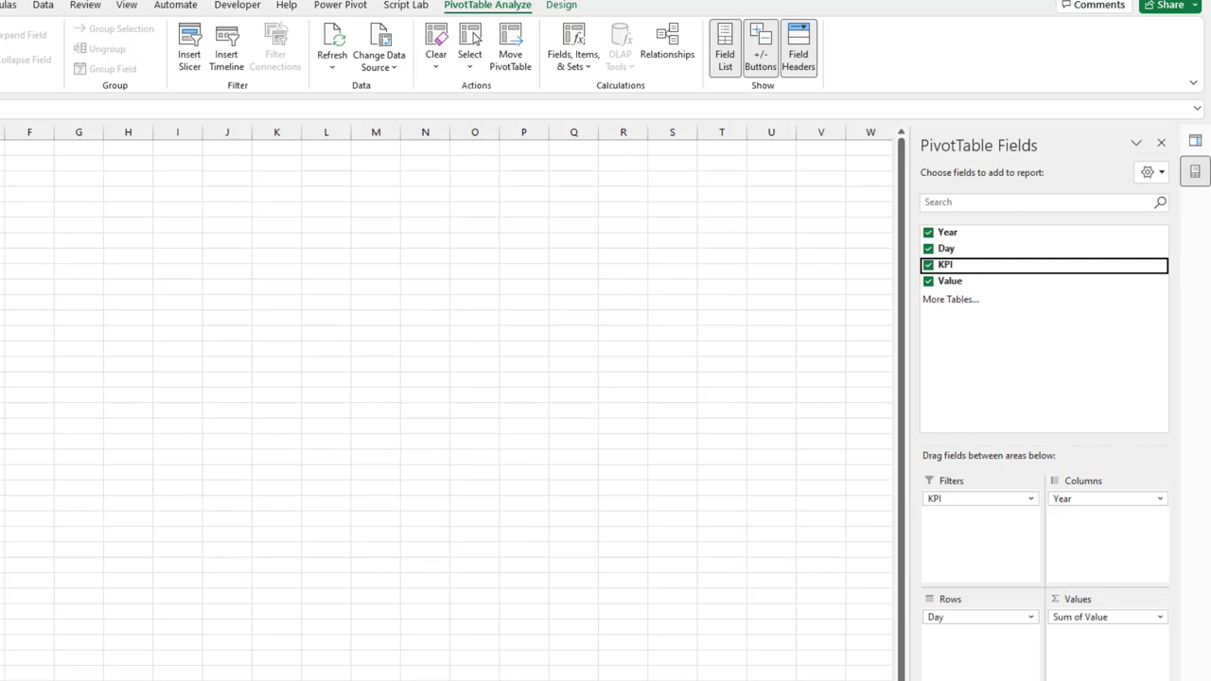
pyautogui.click(0, 148)
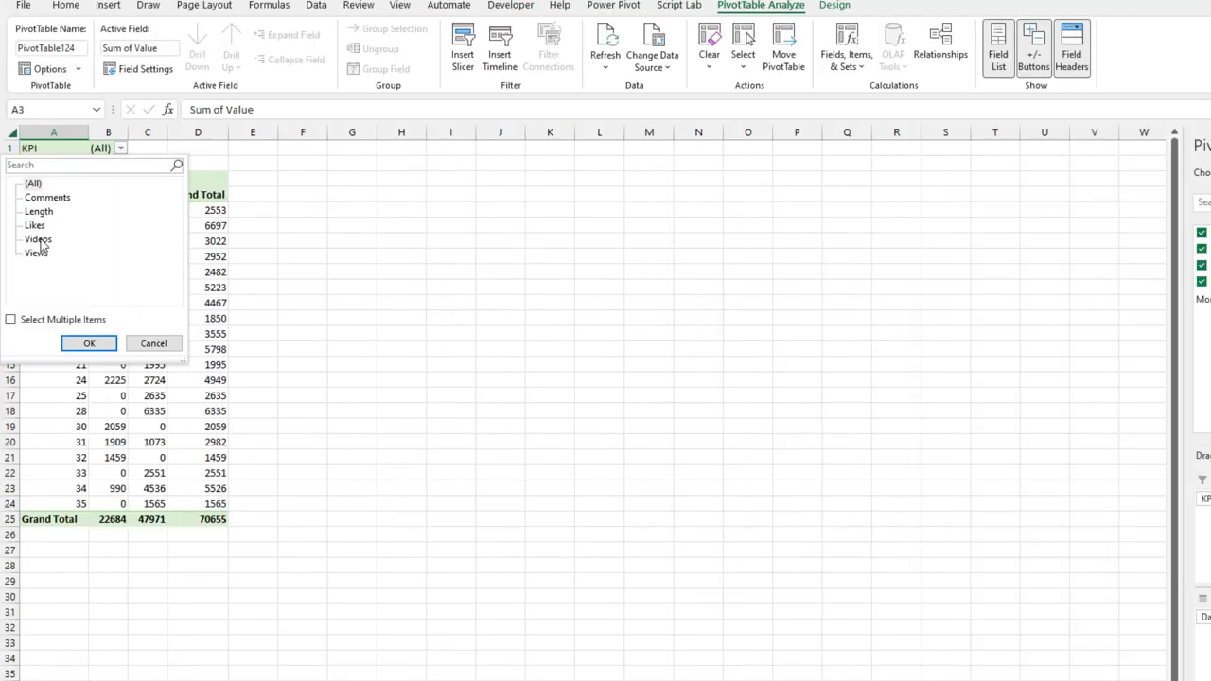
pyautogui.click(38, 240)
pyautogui.click(89, 345)
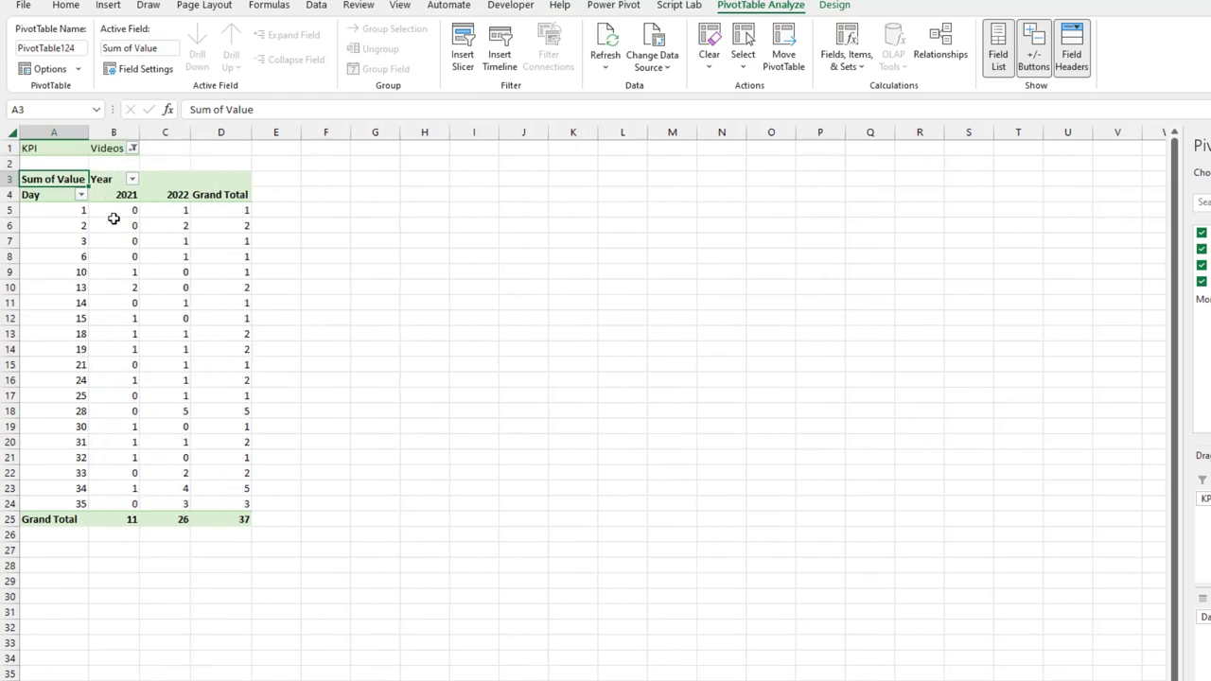
# Step: Remove both the Grand Total column and the Grand Total row from the pivot
pyautogui.rightClick(229, 196)
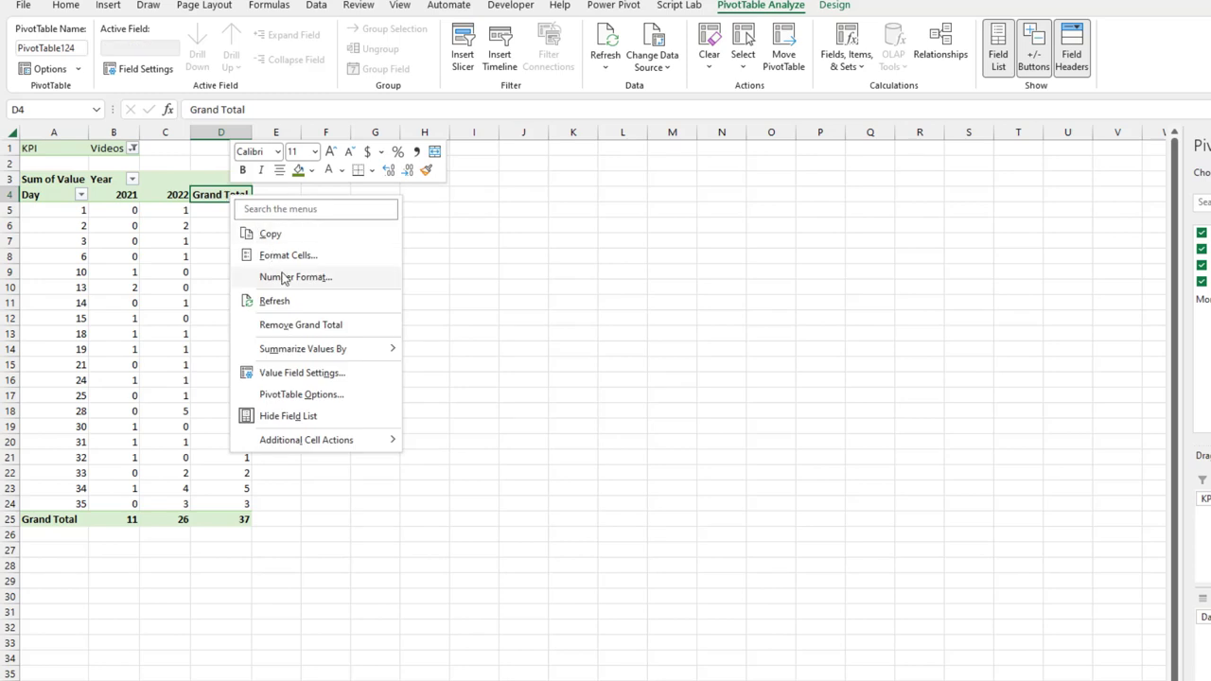
pyautogui.click(292, 324)
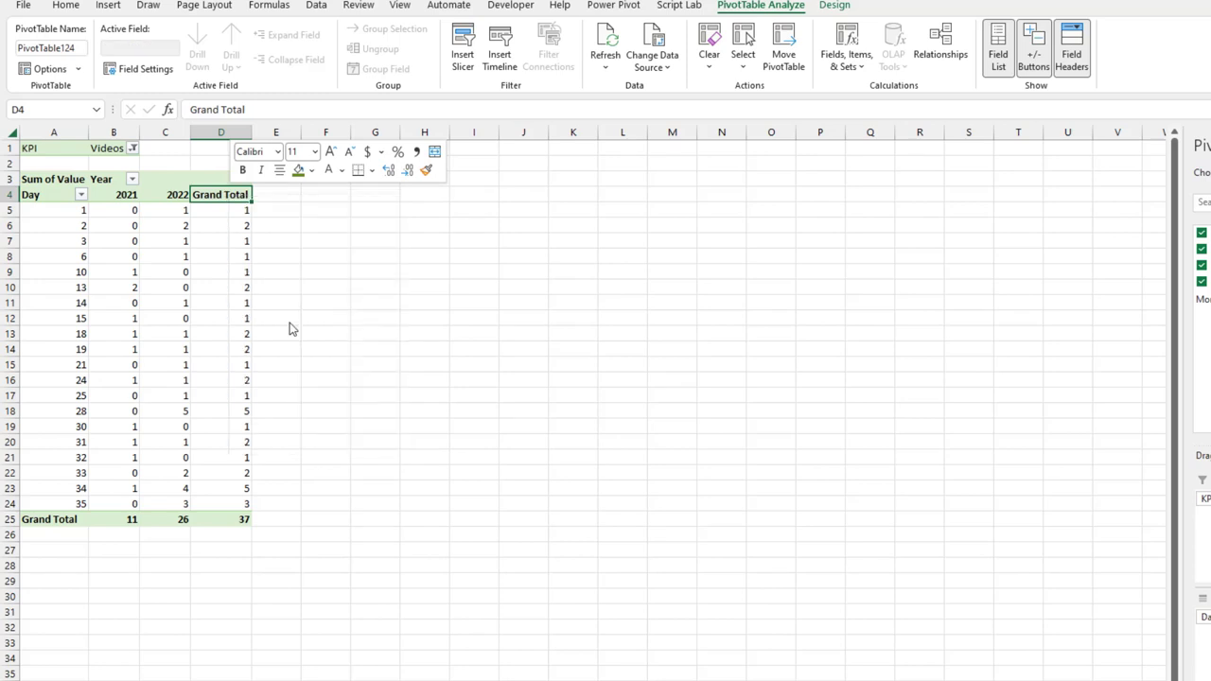
pyautogui.rightClick(45, 519)
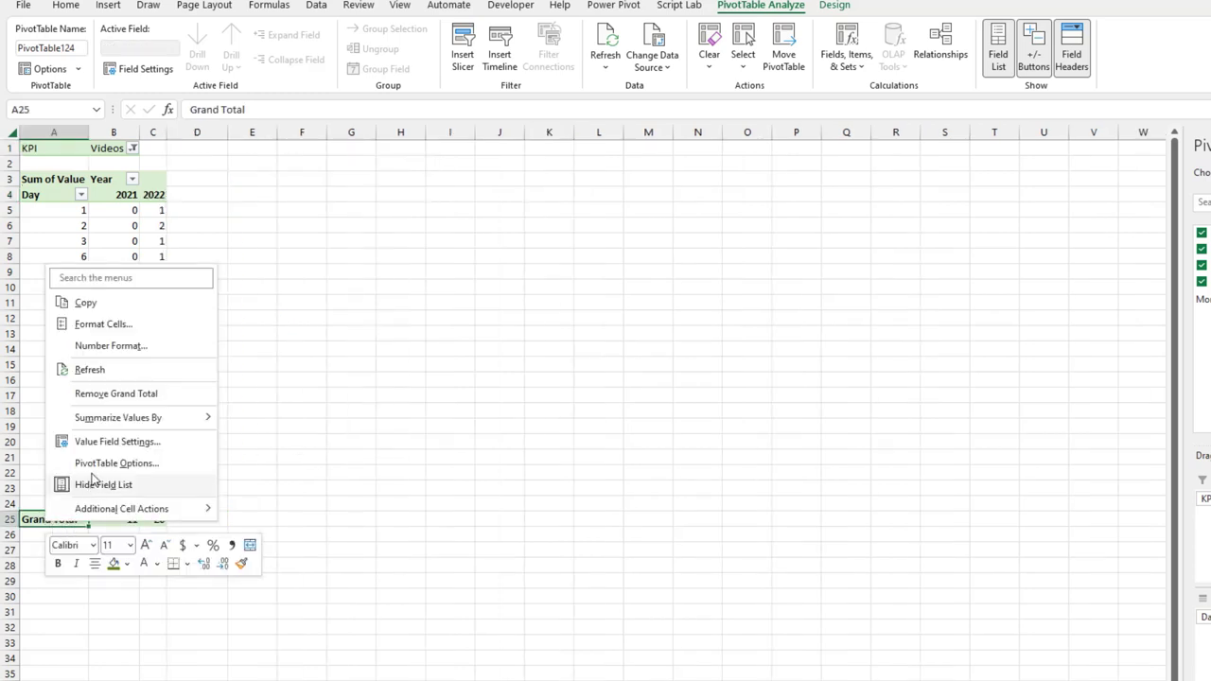
pyautogui.click(113, 395)
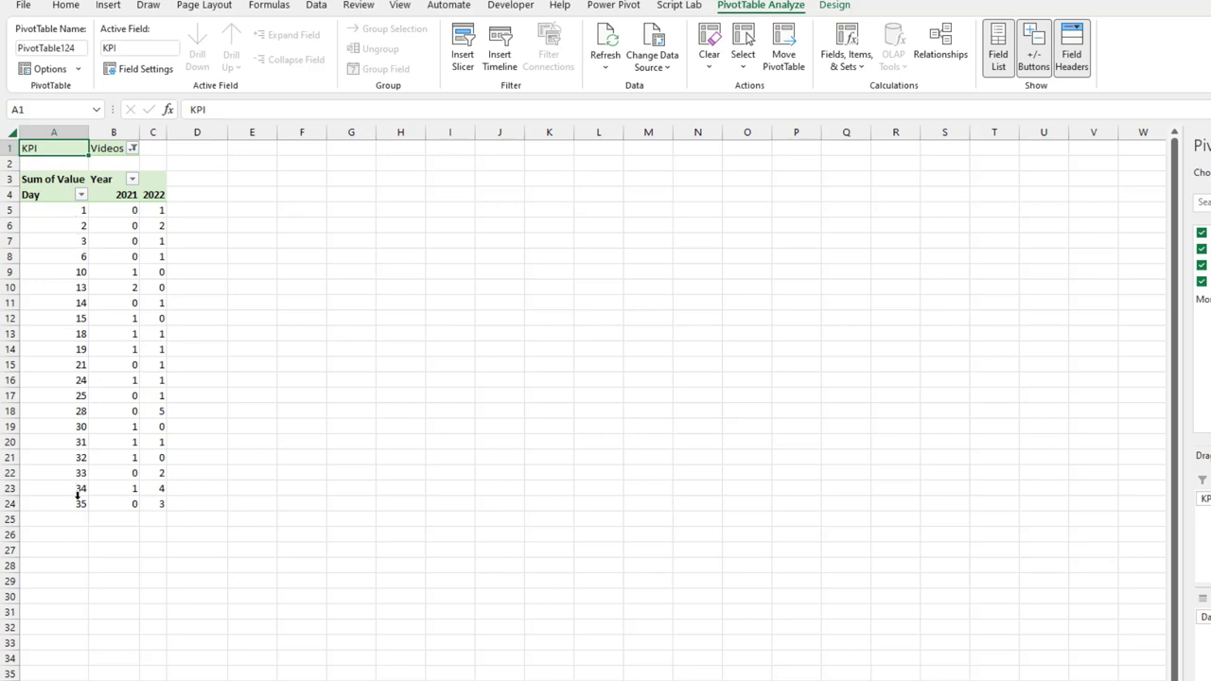
# Step: Enter =SEQUENCE(35) in F5 to list day numbers 1–35
pyautogui.click(286, 208)
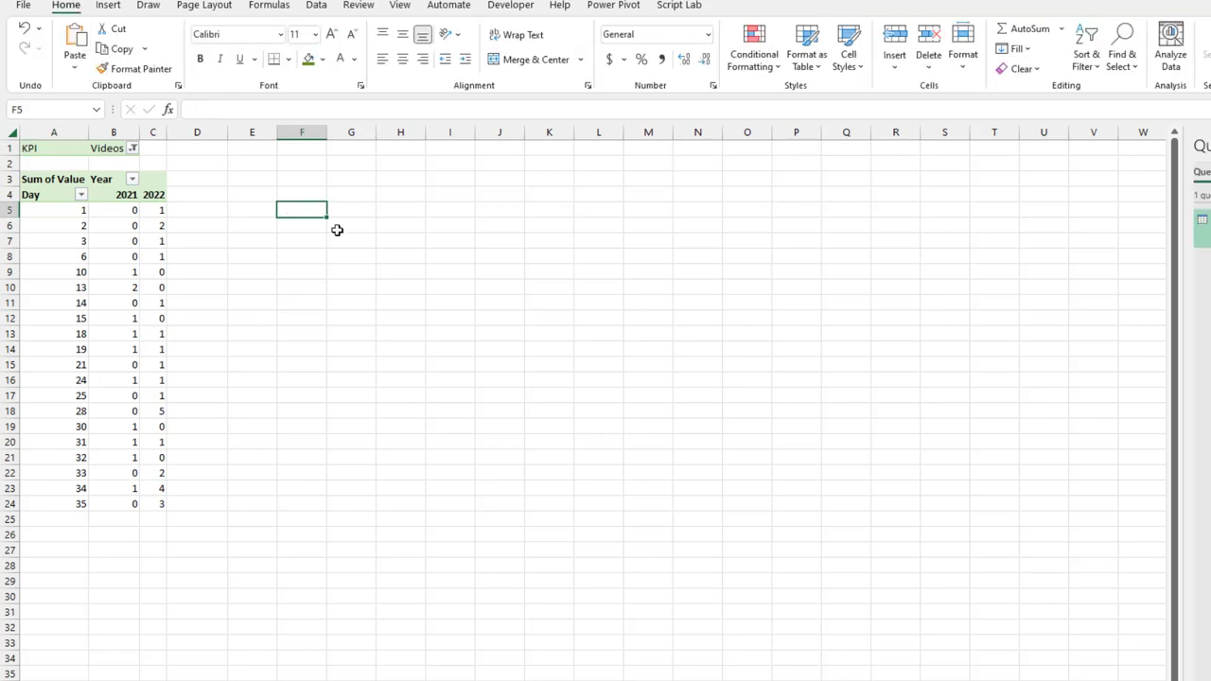
pyautogui.write('=seq')
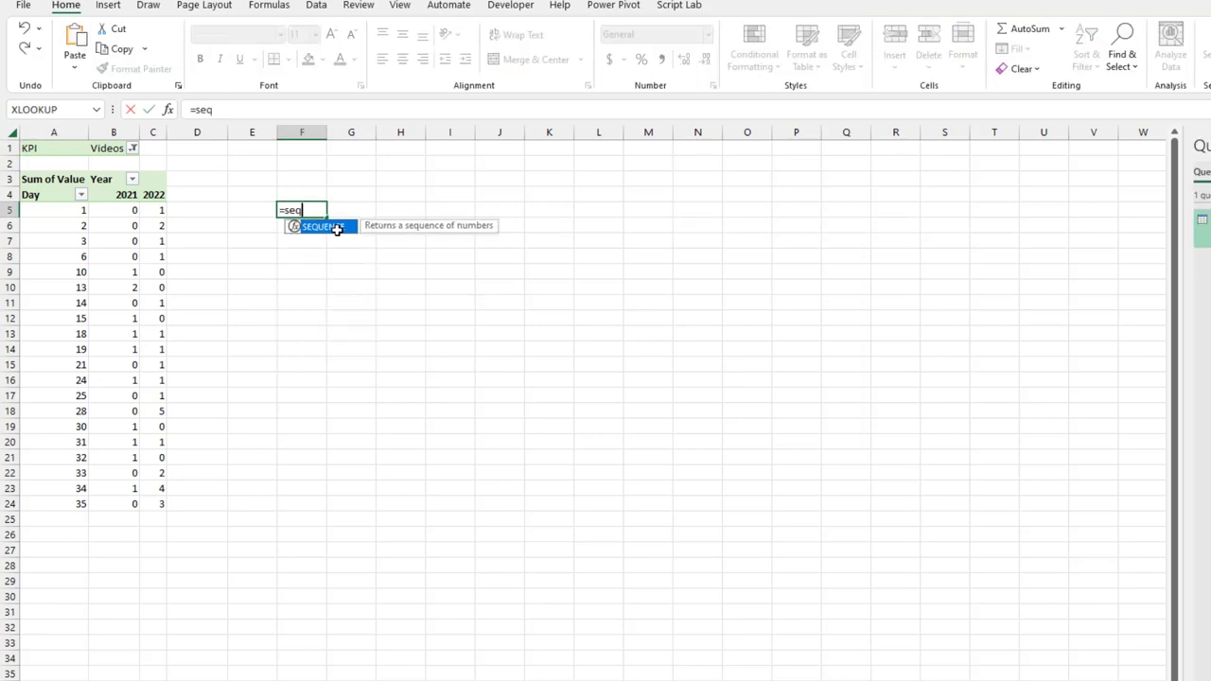
pyautogui.press('Tab')
pyautogui.write('35)')
pyautogui.press('Return')
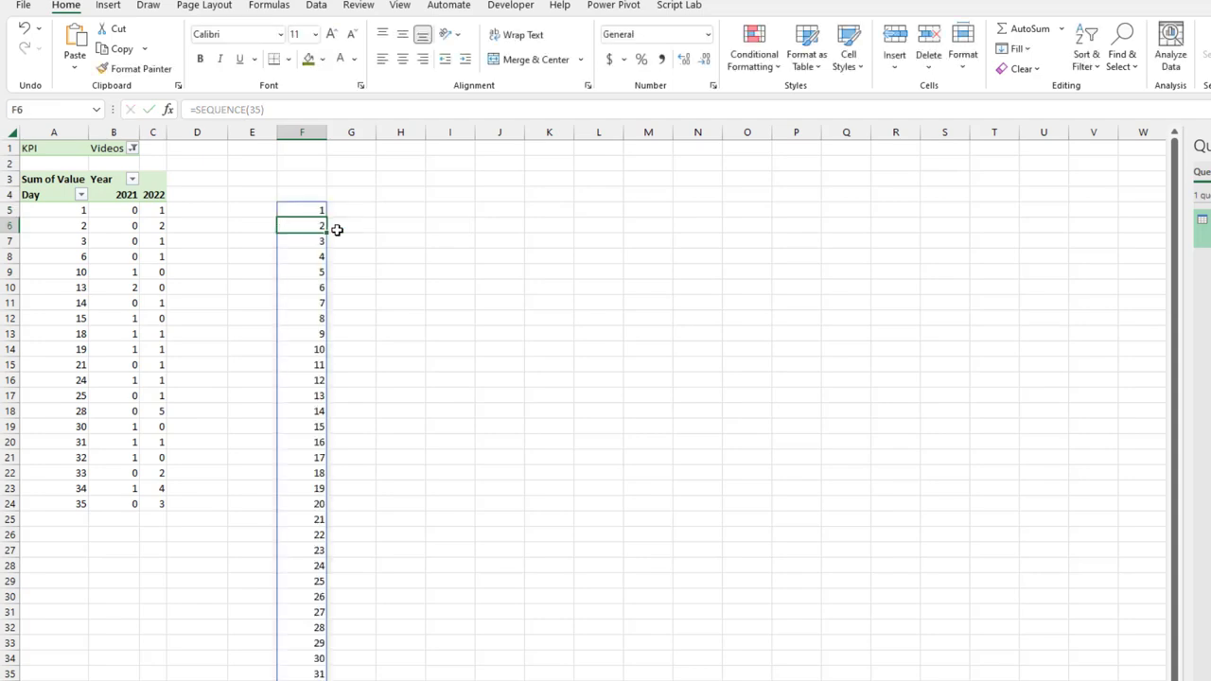
# Step: Enter =DATE(2022,9,19)+F5# in G5 to spill the matching dates
pyautogui.press('Up')
pyautogui.press('Up')
pyautogui.press('Down')
pyautogui.press('Right')
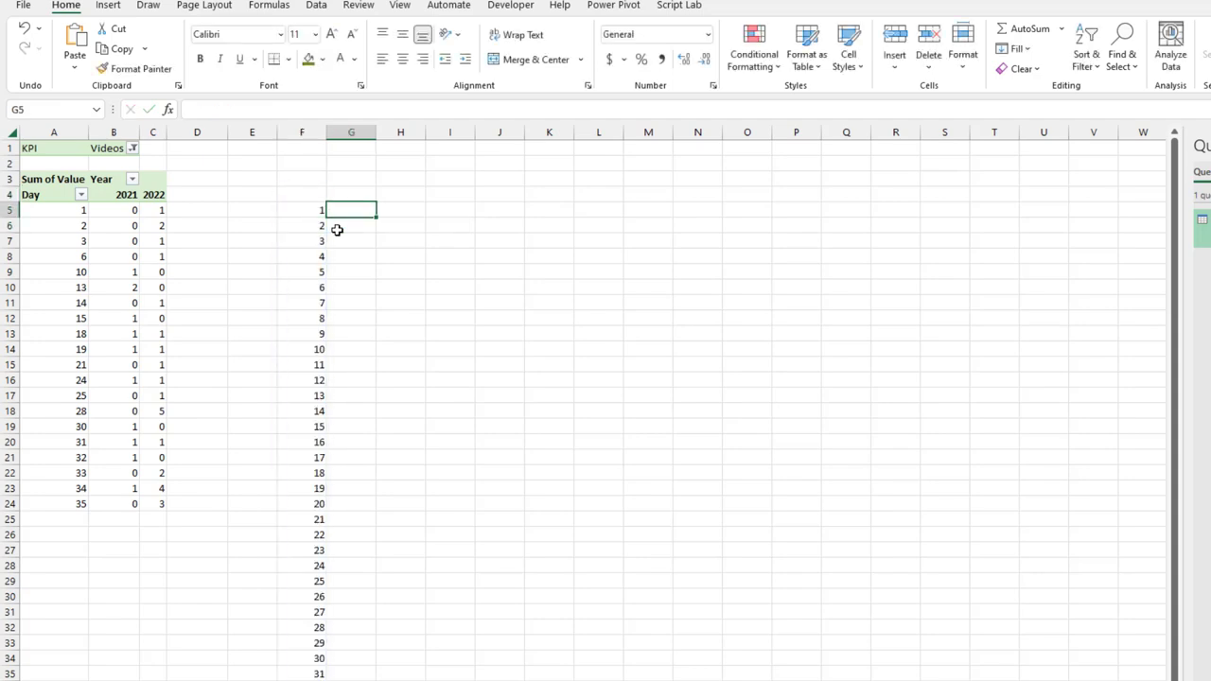
pyautogui.press('F2')
pyautogui.write('=dat')
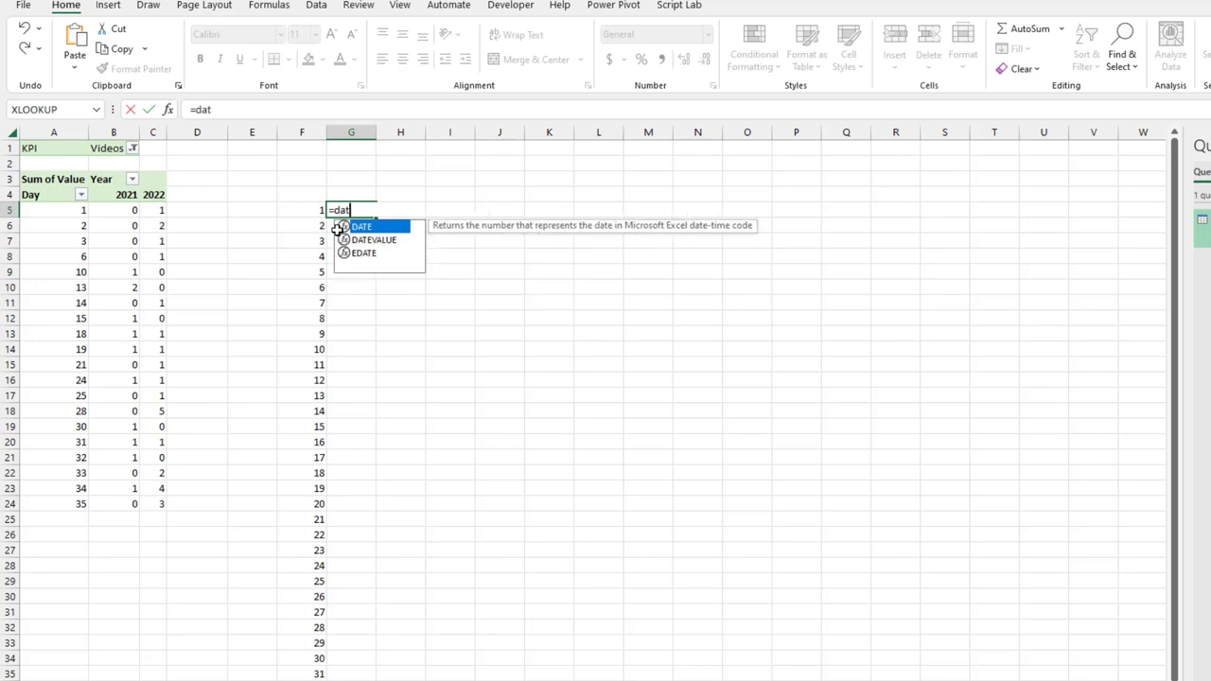
pyautogui.write('e(2022,9,19')
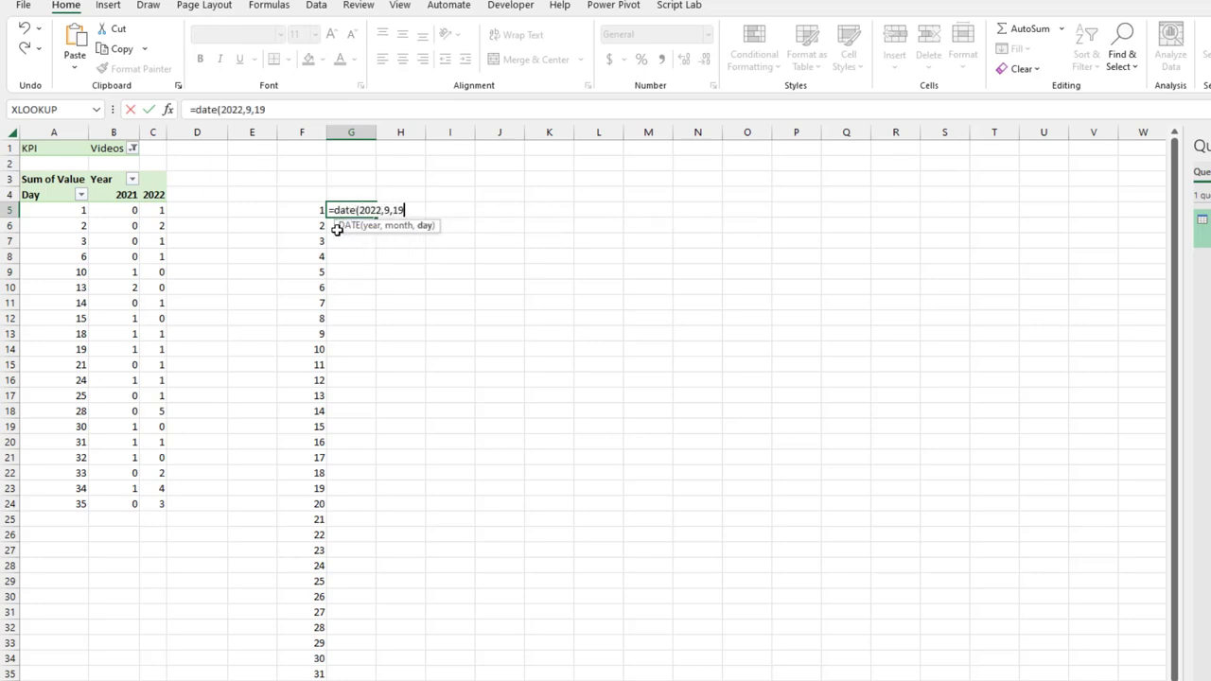
pyautogui.write(')')
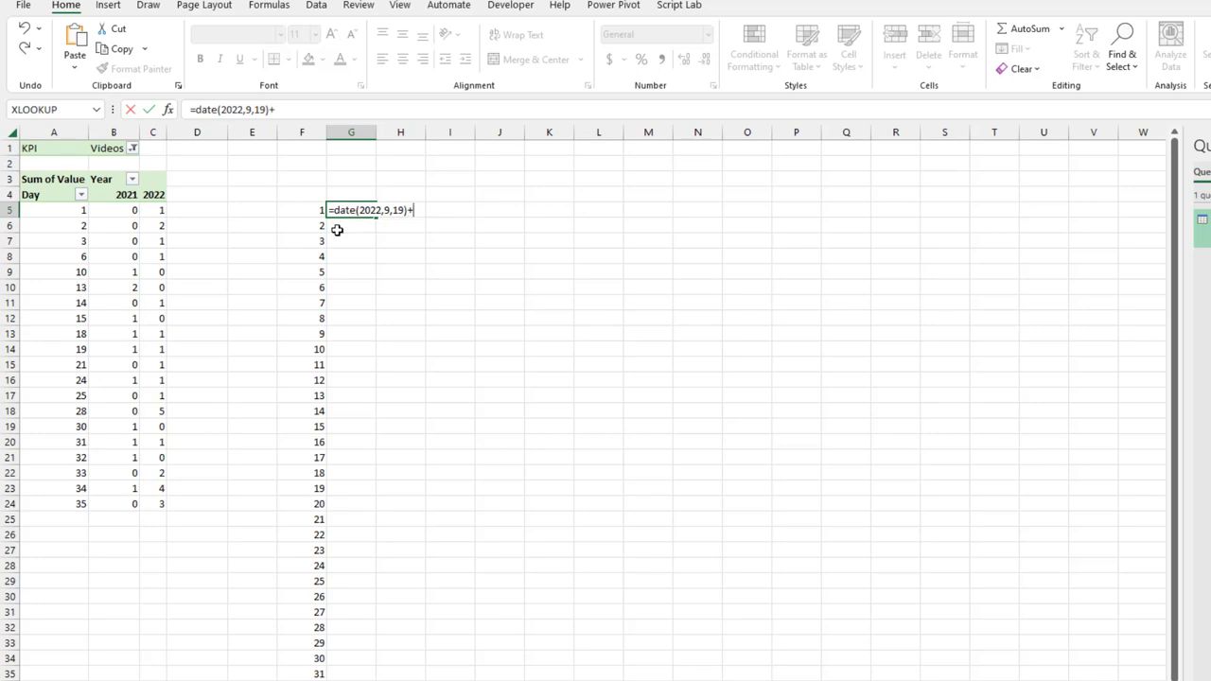
pyautogui.write('+')
pyautogui.press('Left')
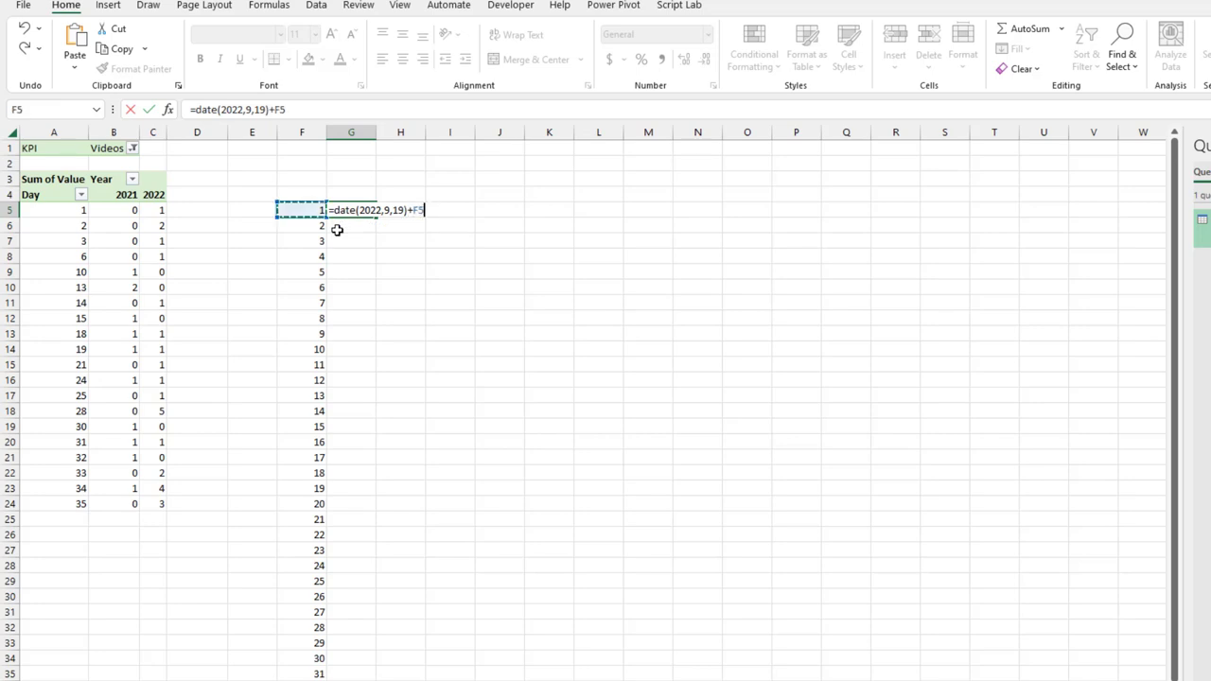
pyautogui.write('#')
pyautogui.press('Return')
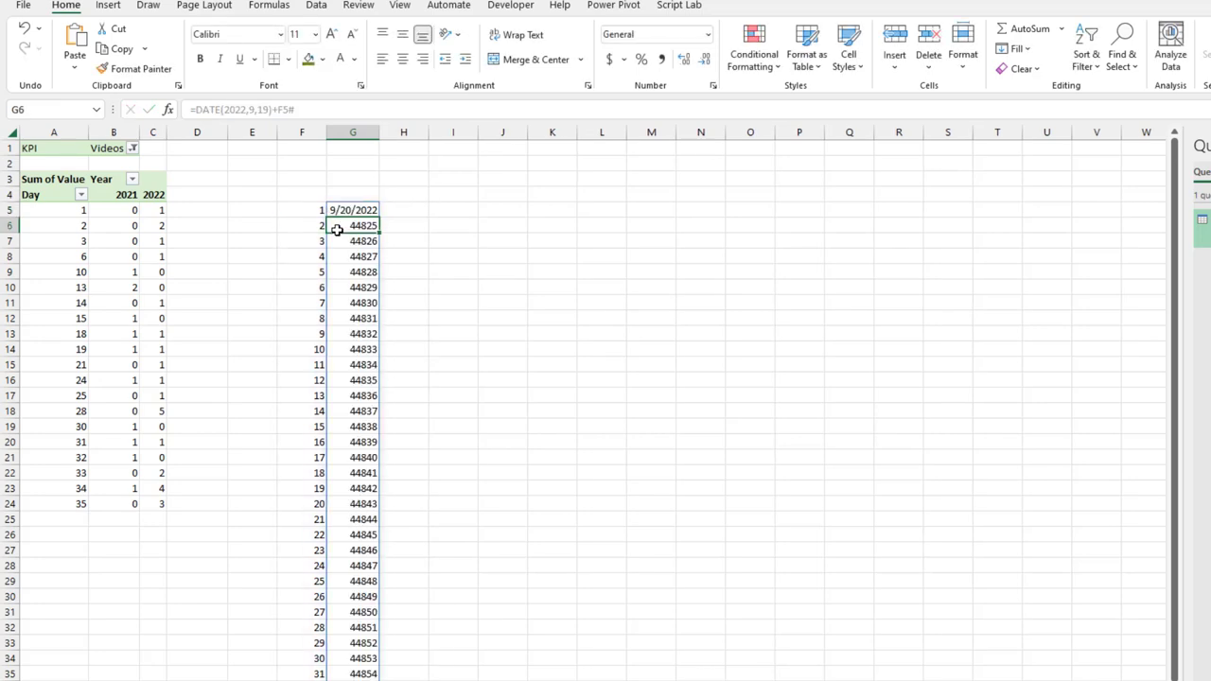
# Step: Format the spilled date range in column G as Short Date
pyautogui.press('Up')
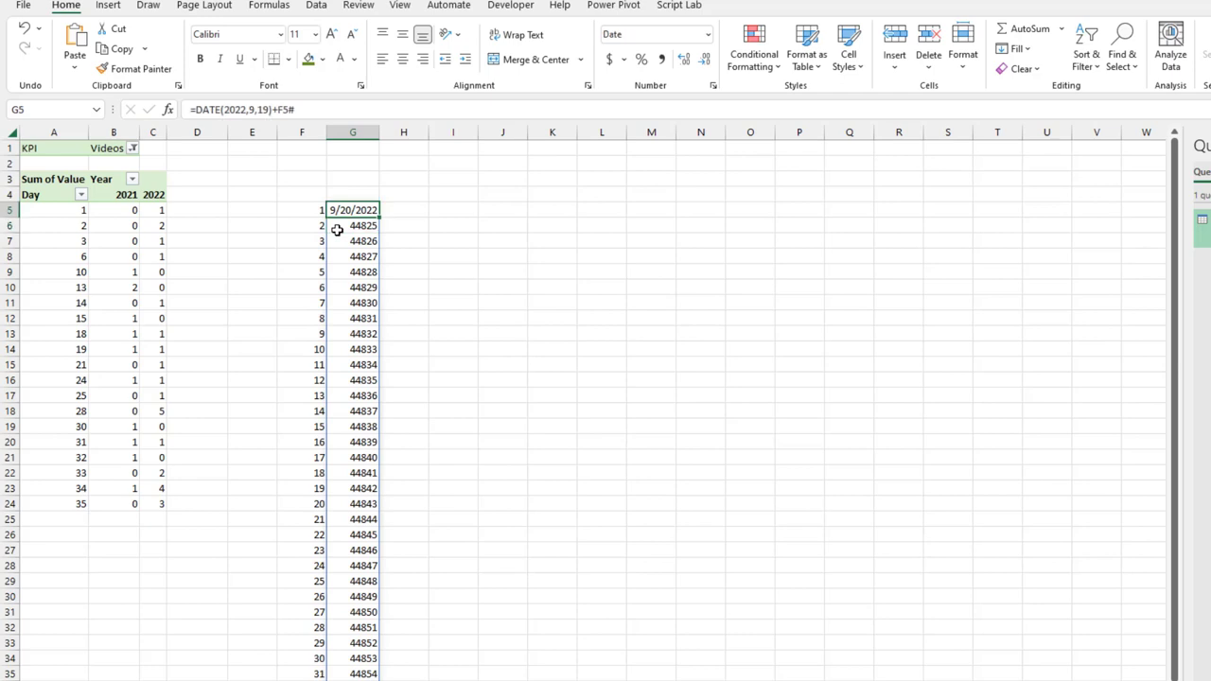
pyautogui.hotkey('ctrl', 'shift', 'Down')
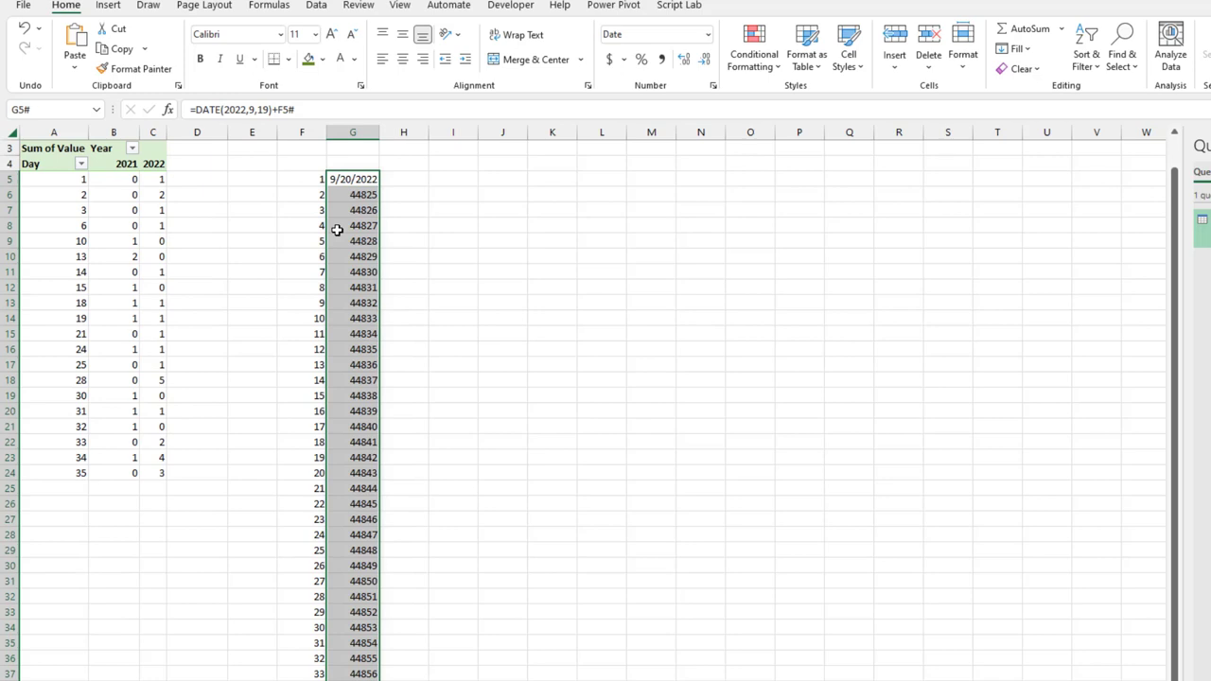
pyautogui.click(708, 34)
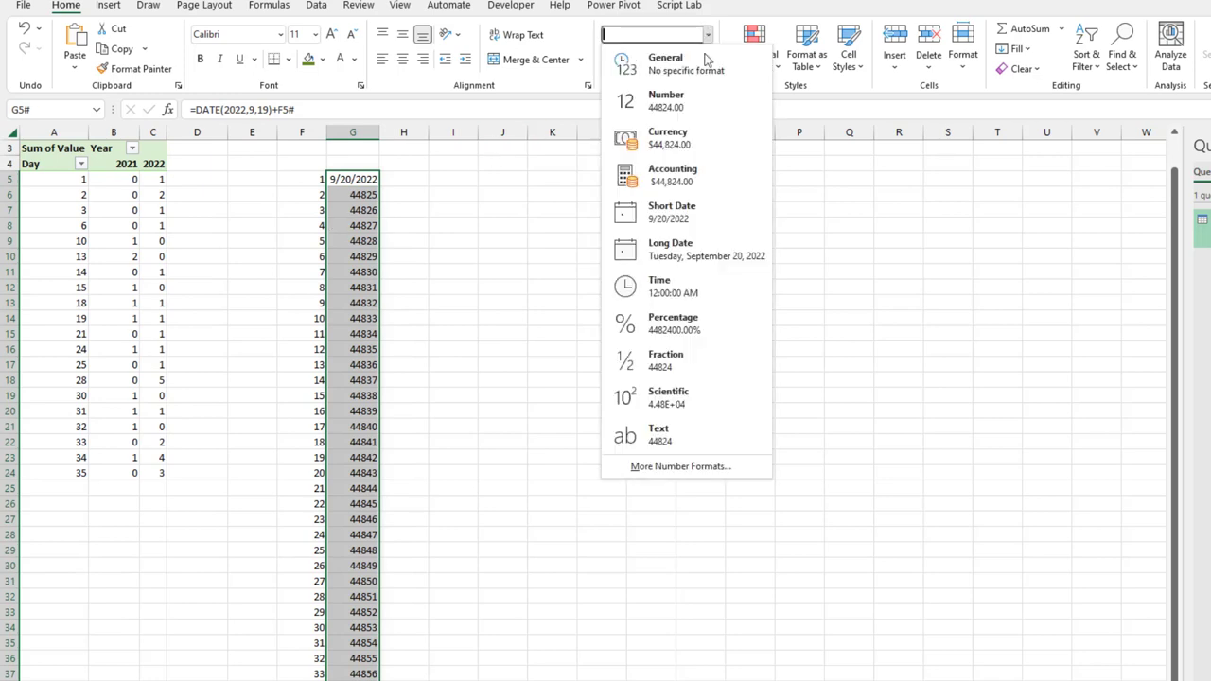
pyautogui.click(673, 216)
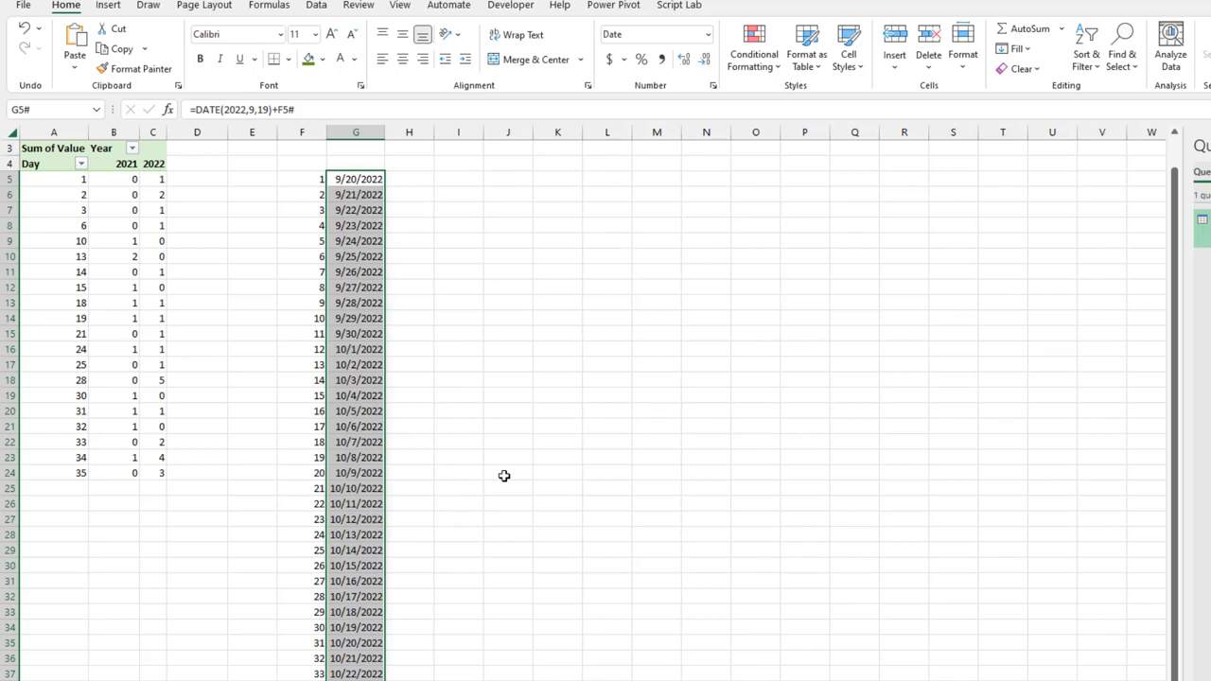
# Step: Add the headers Date, CY and PY above the date list
pyautogui.click(360, 164)
pyautogui.write('Date')
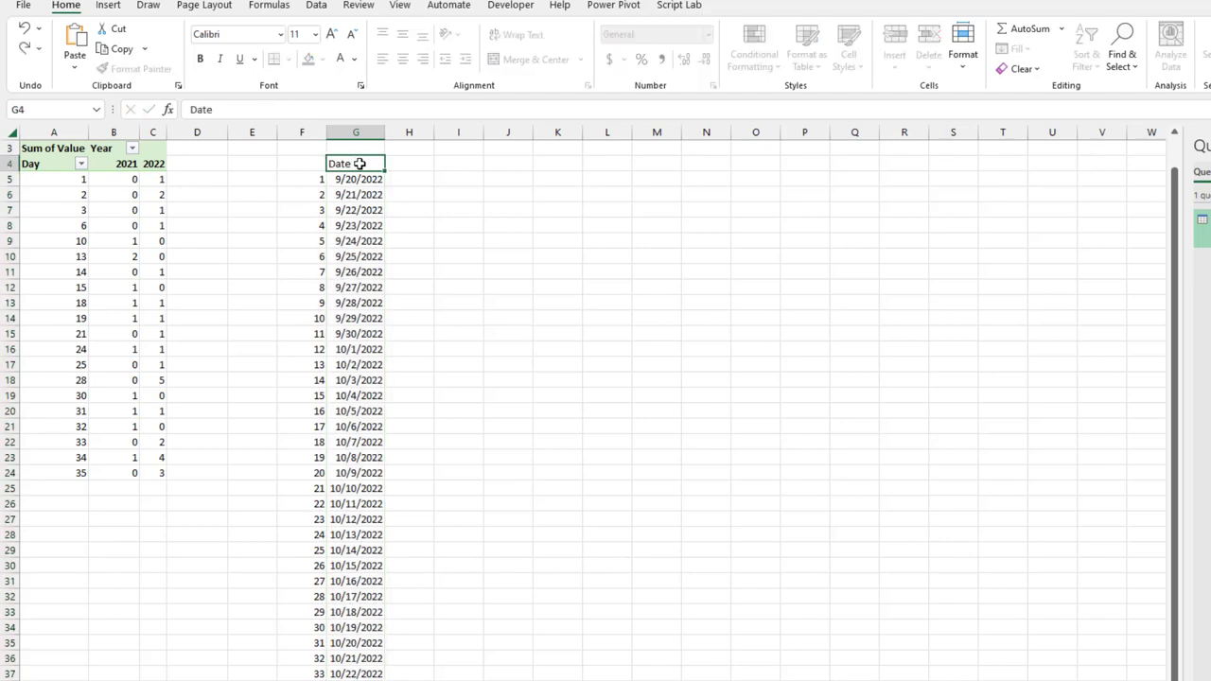
pyautogui.press('Tab')
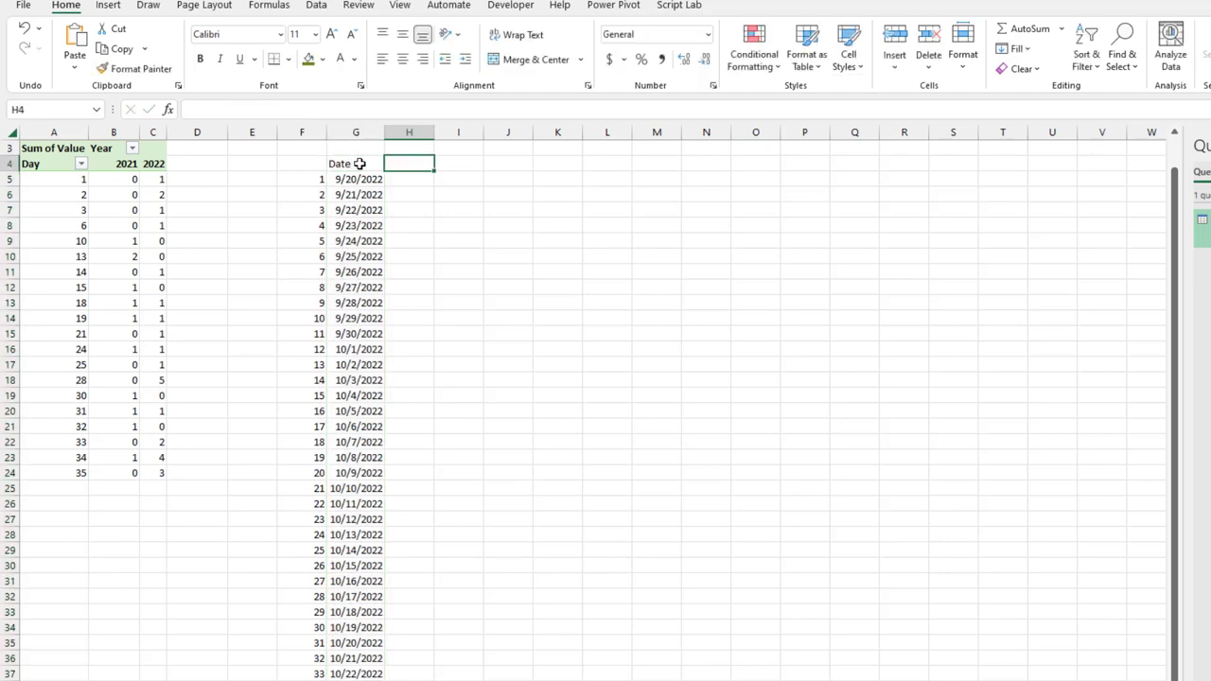
pyautogui.write('CY')
pyautogui.press('Tab')
pyautogui.write('PY')
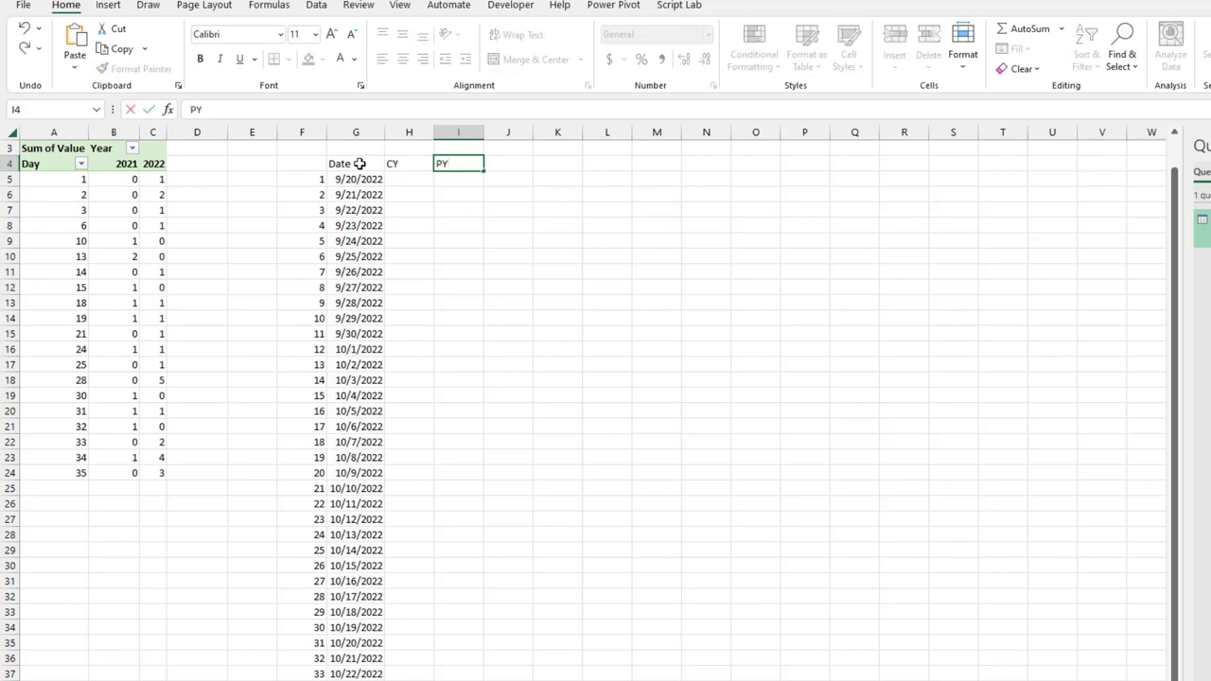
pyautogui.press('Return')
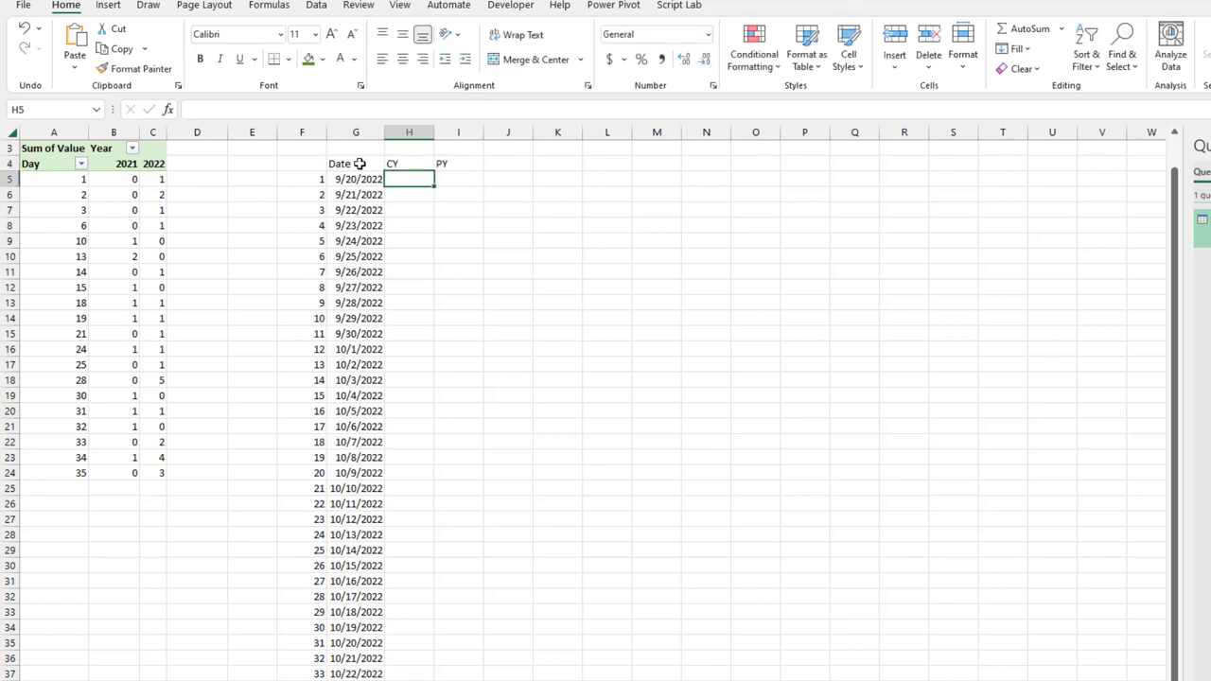
# Step: Enter =XLOOKUP($F5,$A$5:$A$24,$C$5:$C$24,0) in H5 and fill it down the CY column
pyautogui.write('=xl')
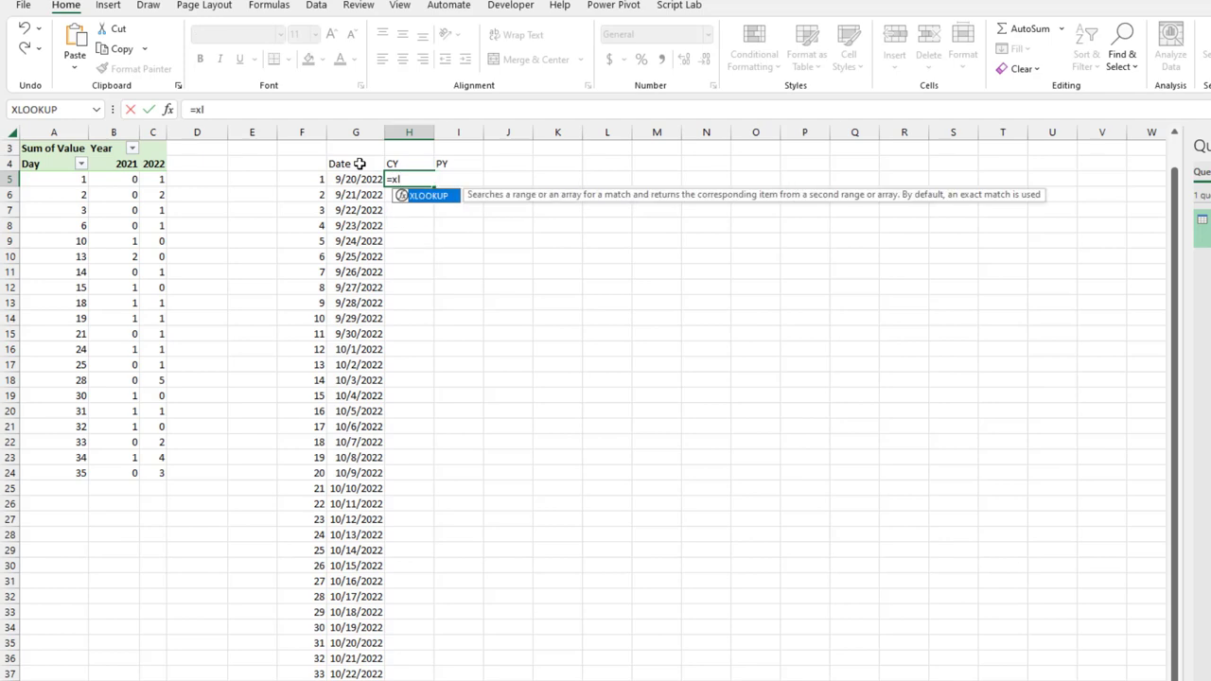
pyautogui.press('Tab')
pyautogui.press('Left')
pyautogui.press('Left')
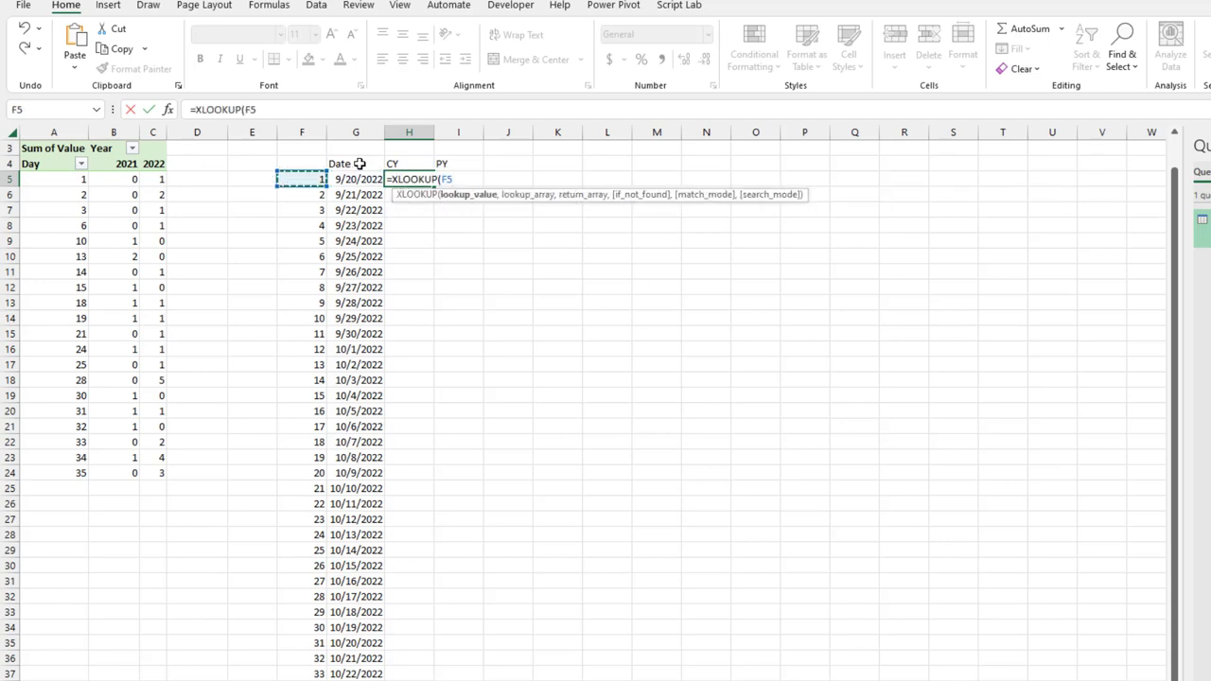
pyautogui.press('F4')
pyautogui.press('F4')
pyautogui.write(',')
pyautogui.press('Left')
pyautogui.press('Left')
pyautogui.press('Left')
pyautogui.press('Left')
pyautogui.press('Left')
pyautogui.press('Left')
pyautogui.press('Left')
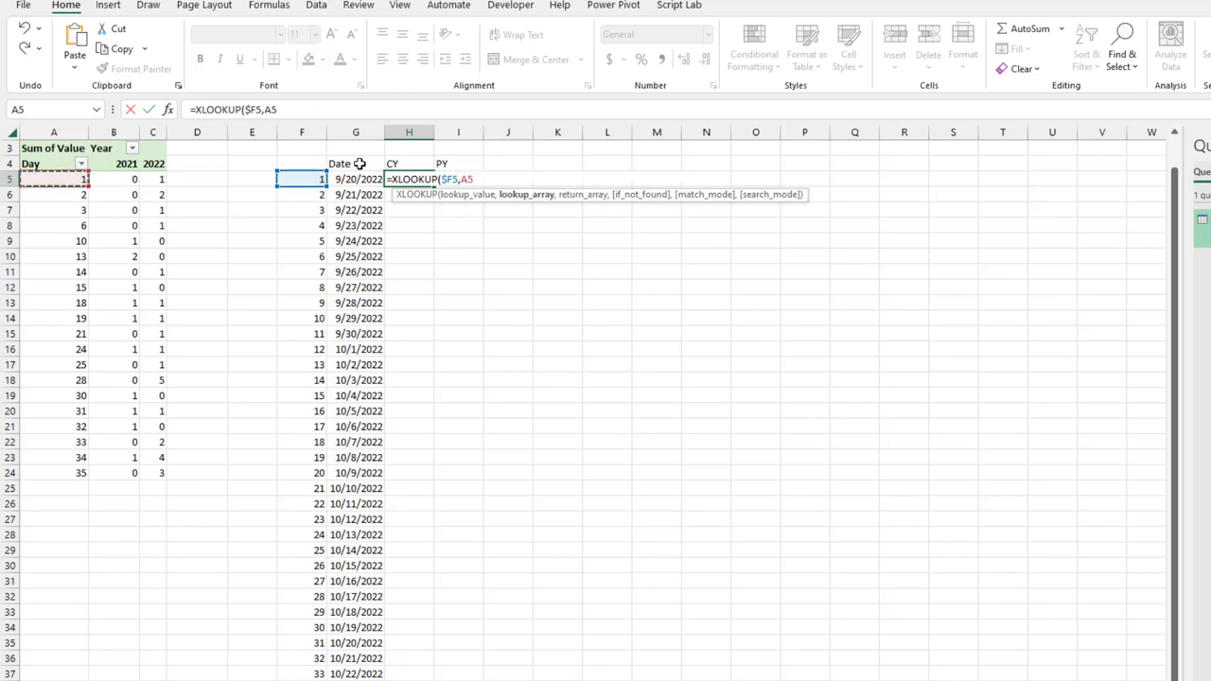
pyautogui.hotkey('ctrl', 'shift', 'Down')
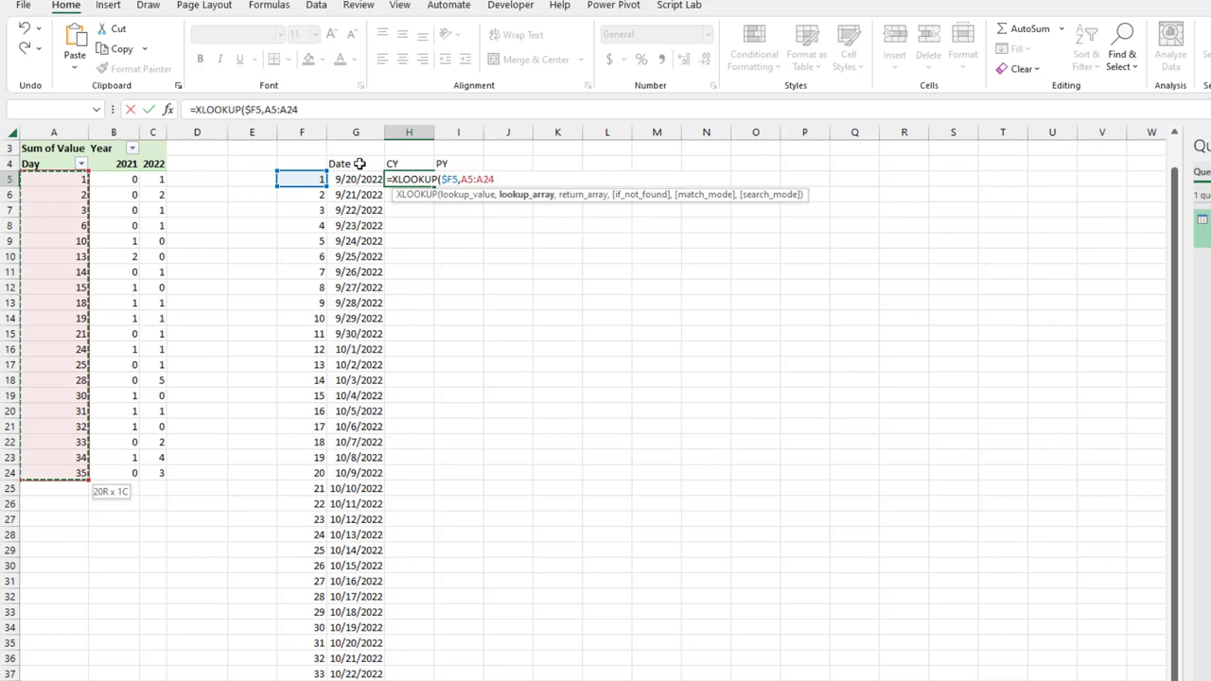
pyautogui.press('F4')
pyautogui.write(',')
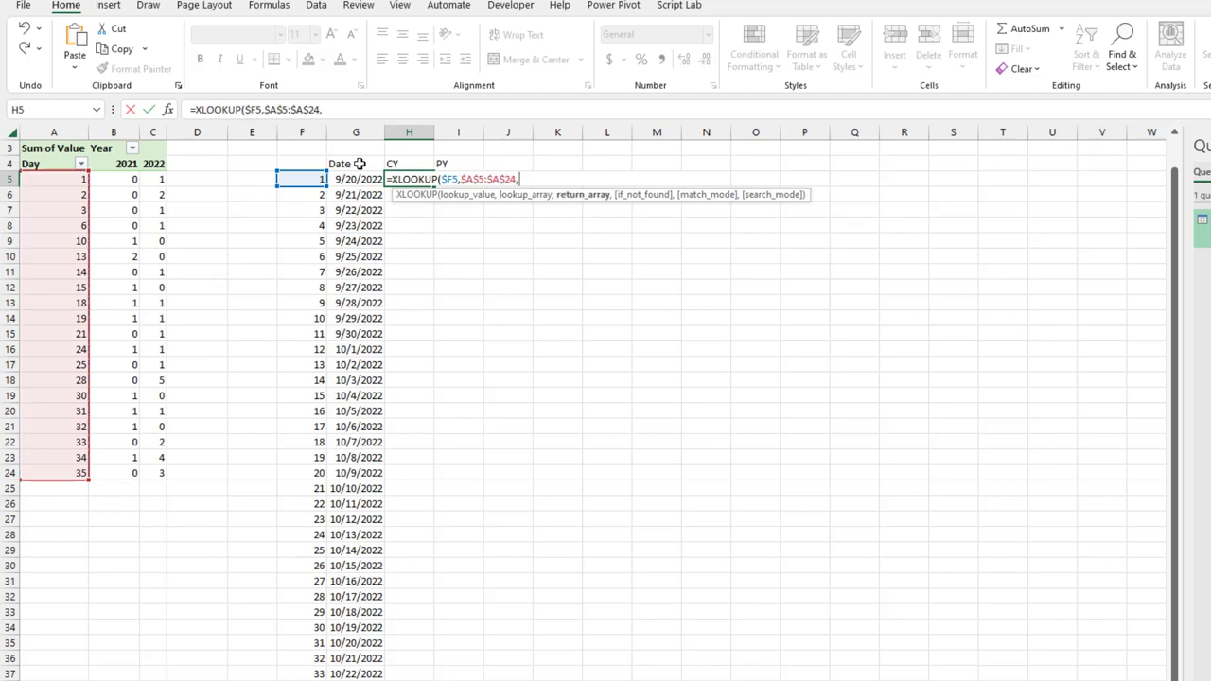
pyautogui.press('Left')
pyautogui.press('Left')
pyautogui.press('Left')
pyautogui.press('Left')
pyautogui.press('Left')
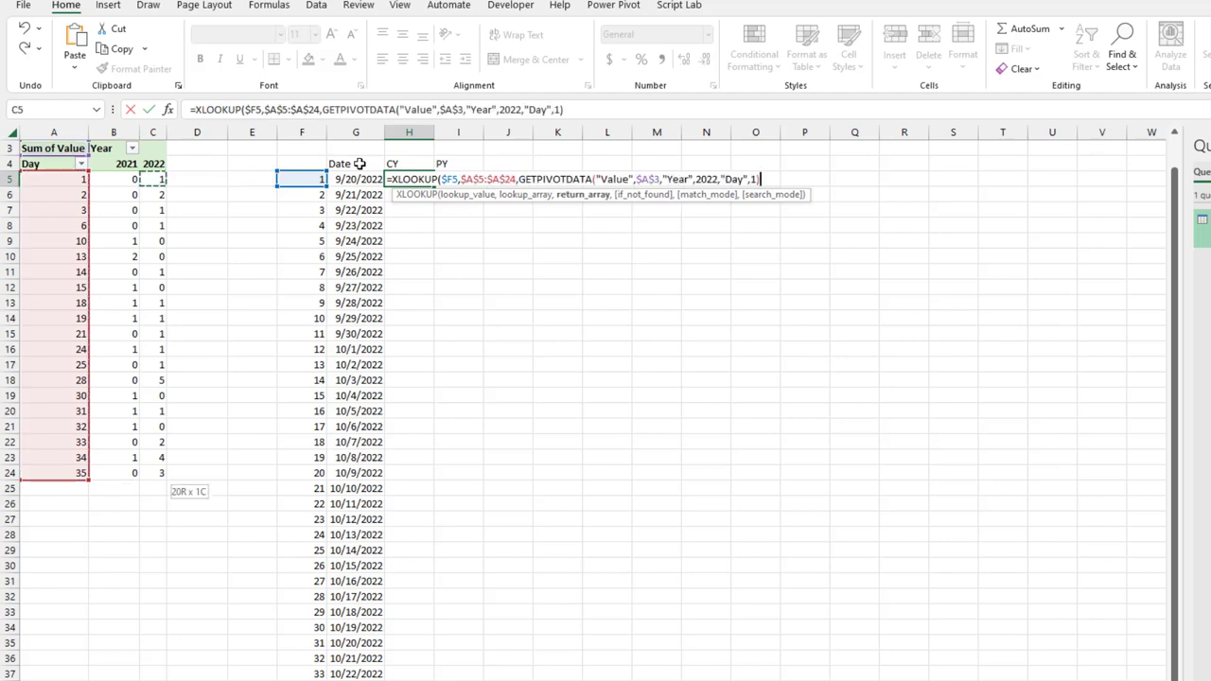
pyautogui.hotkey('ctrl', 'shift', 'Down')
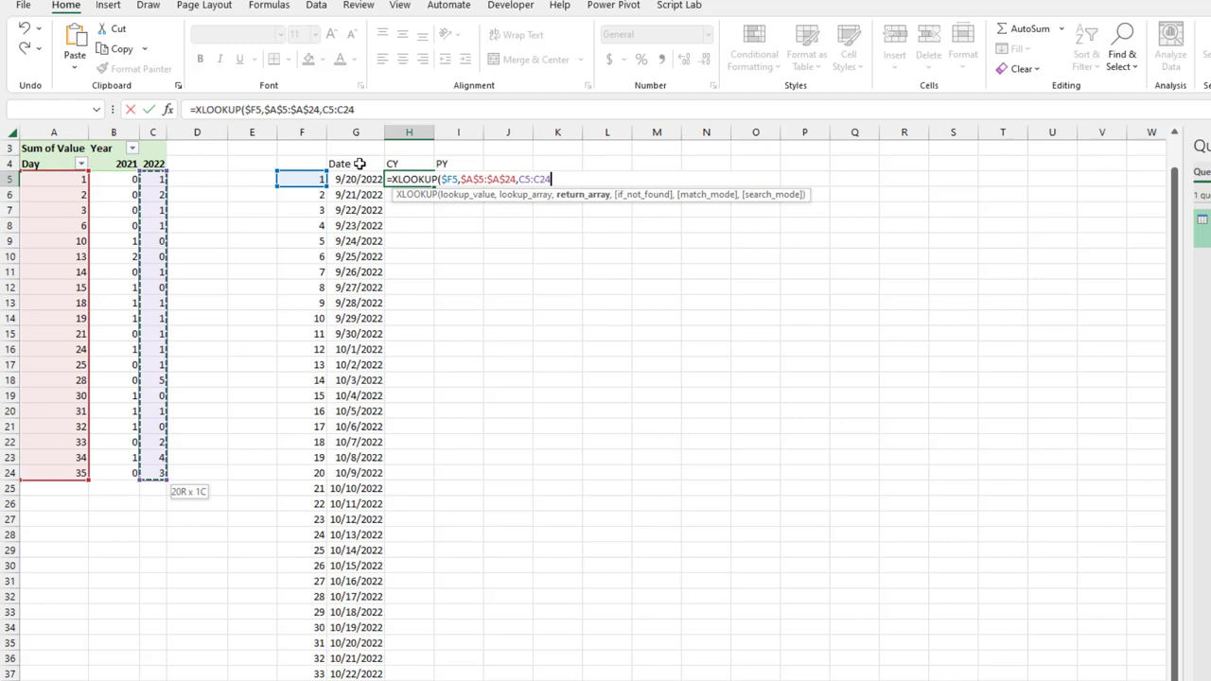
pyautogui.press('F4')
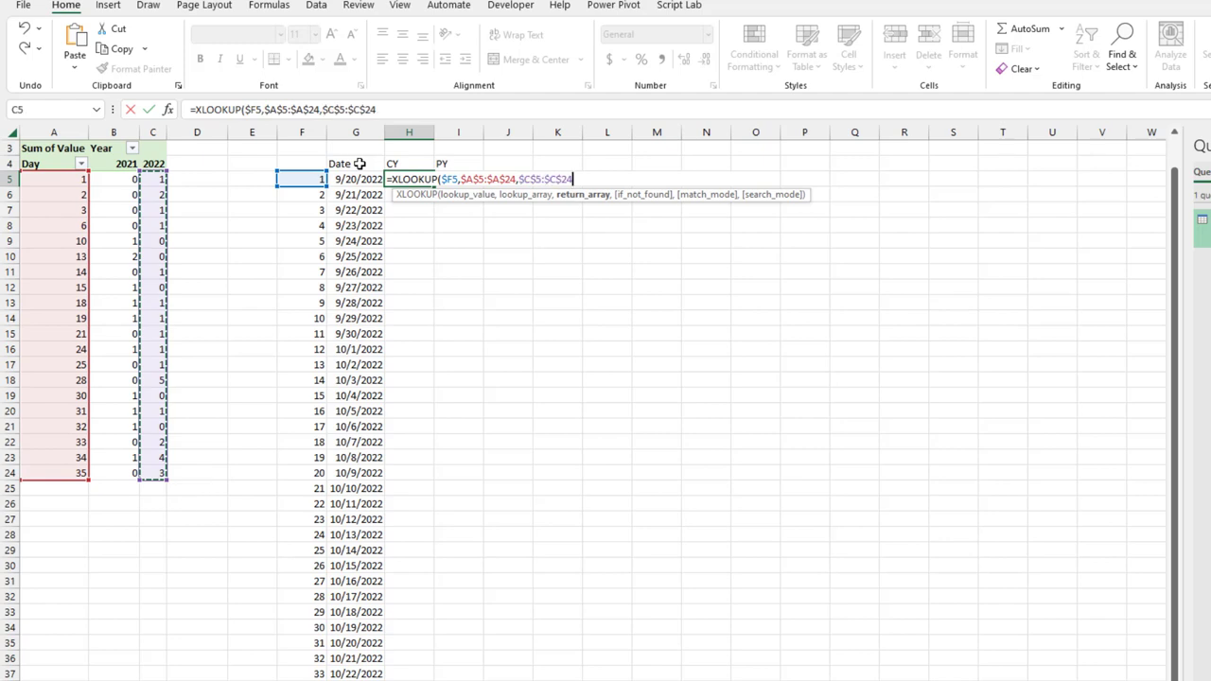
pyautogui.write(',')
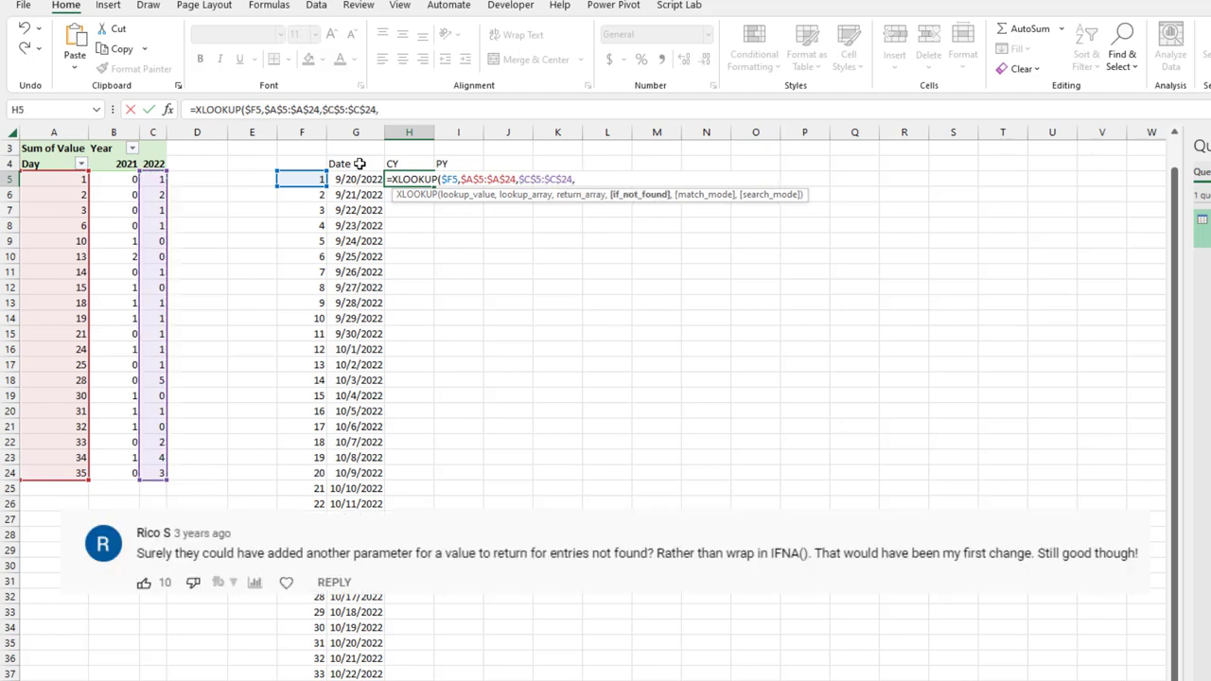
pyautogui.write('0)')
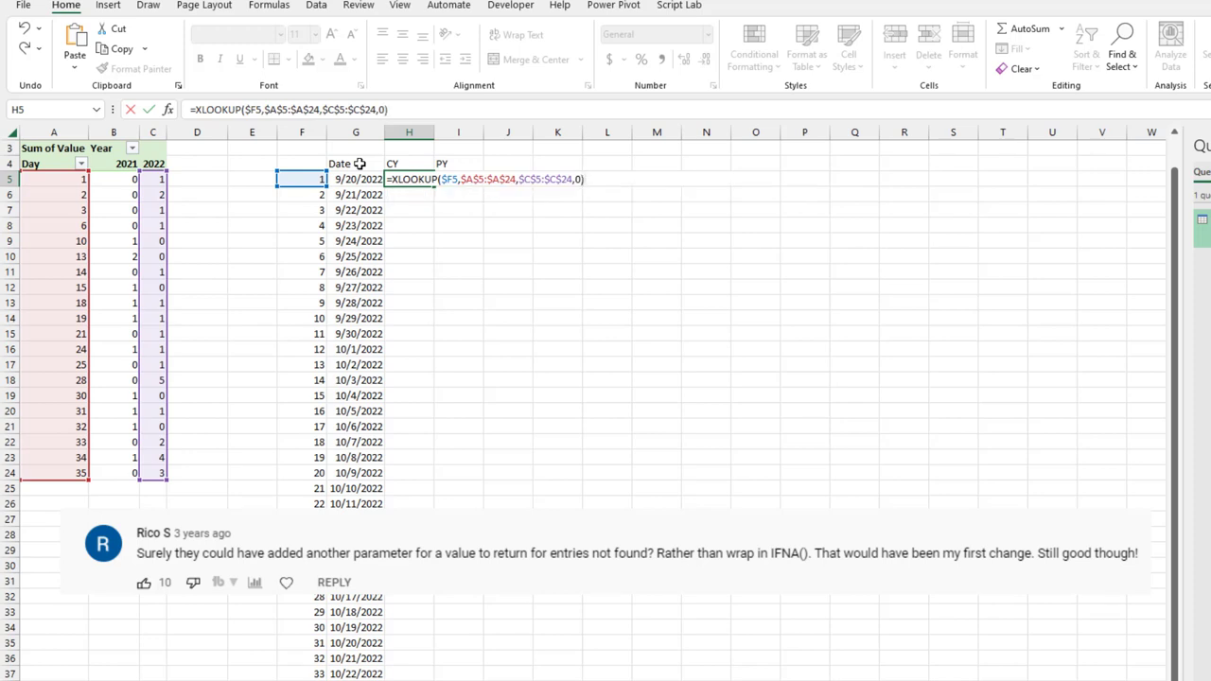
pyautogui.hotkey('ctrl', 'Return')
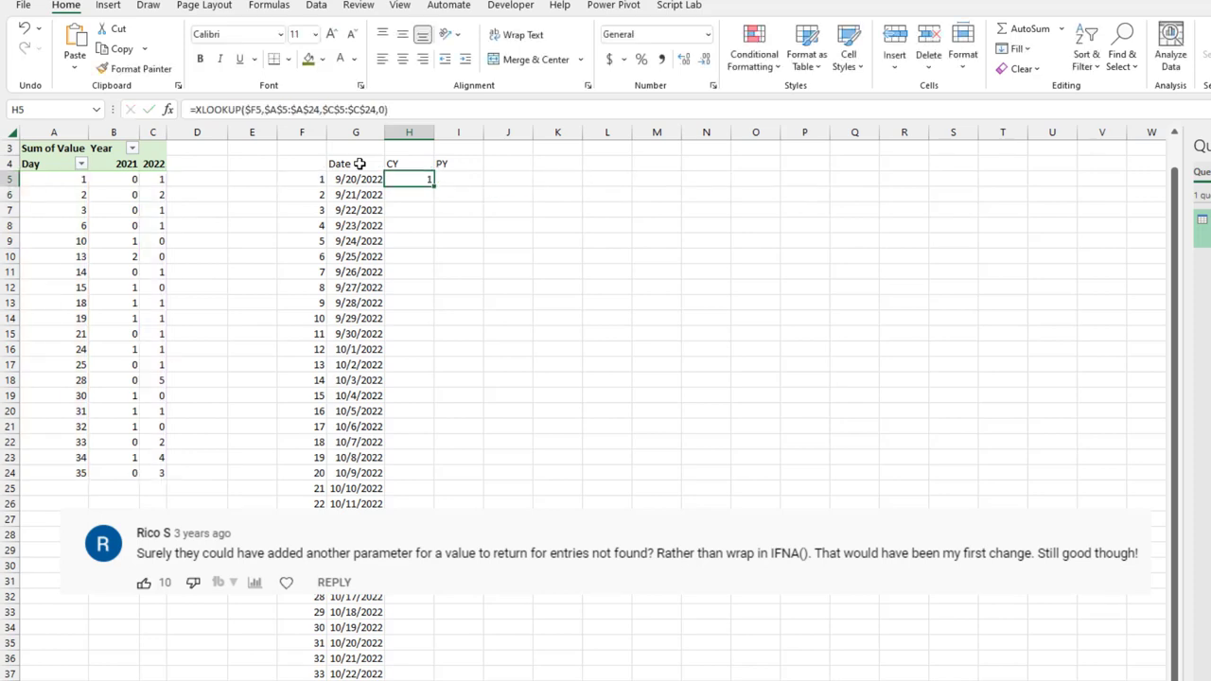
pyautogui.doubleClick(433, 187)
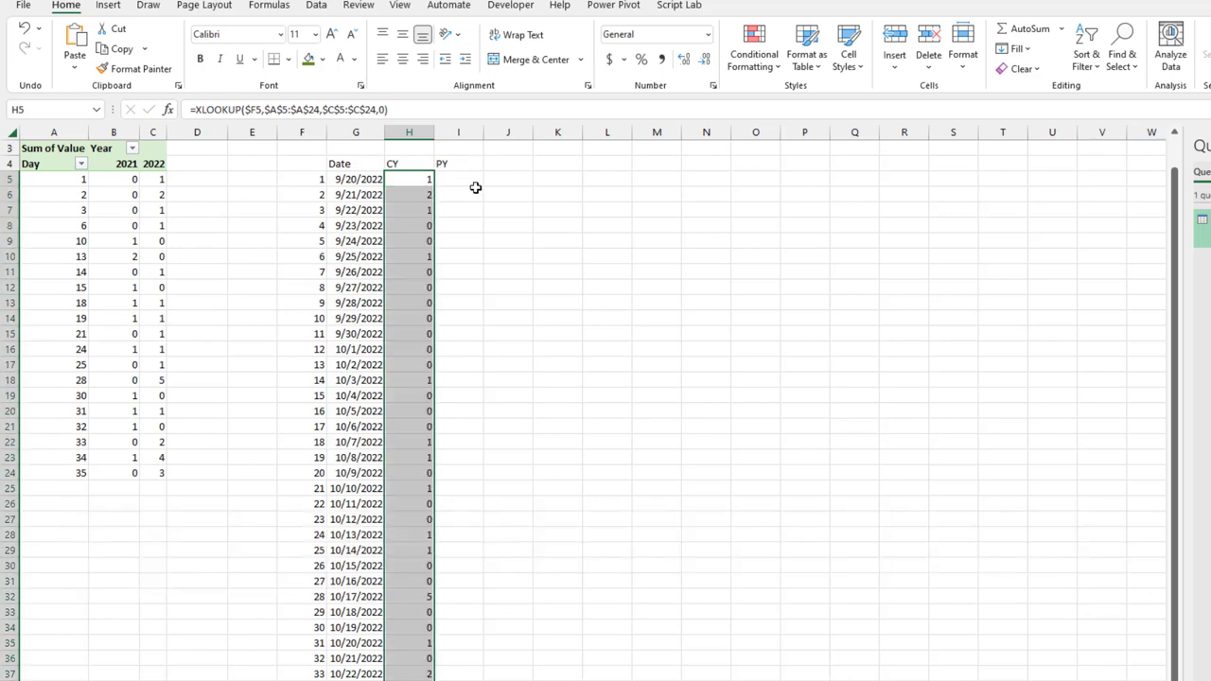
pyautogui.hotkey('shift', 'BackSpace')
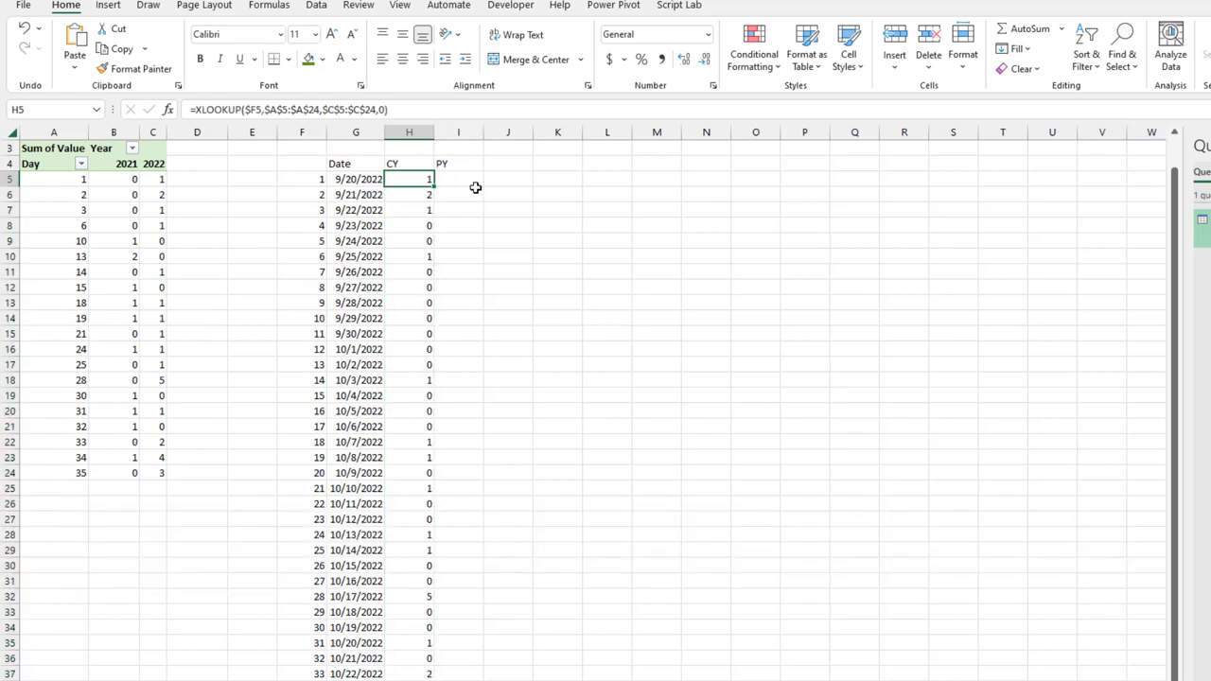
# Step: Copy the CY lookup to I5, change its return range to $B$5:$B$24, and fill down
pyautogui.hotkey('ctrl', 'c')
pyautogui.click(475, 185)
pyautogui.hotkey('ctrl', 'v')
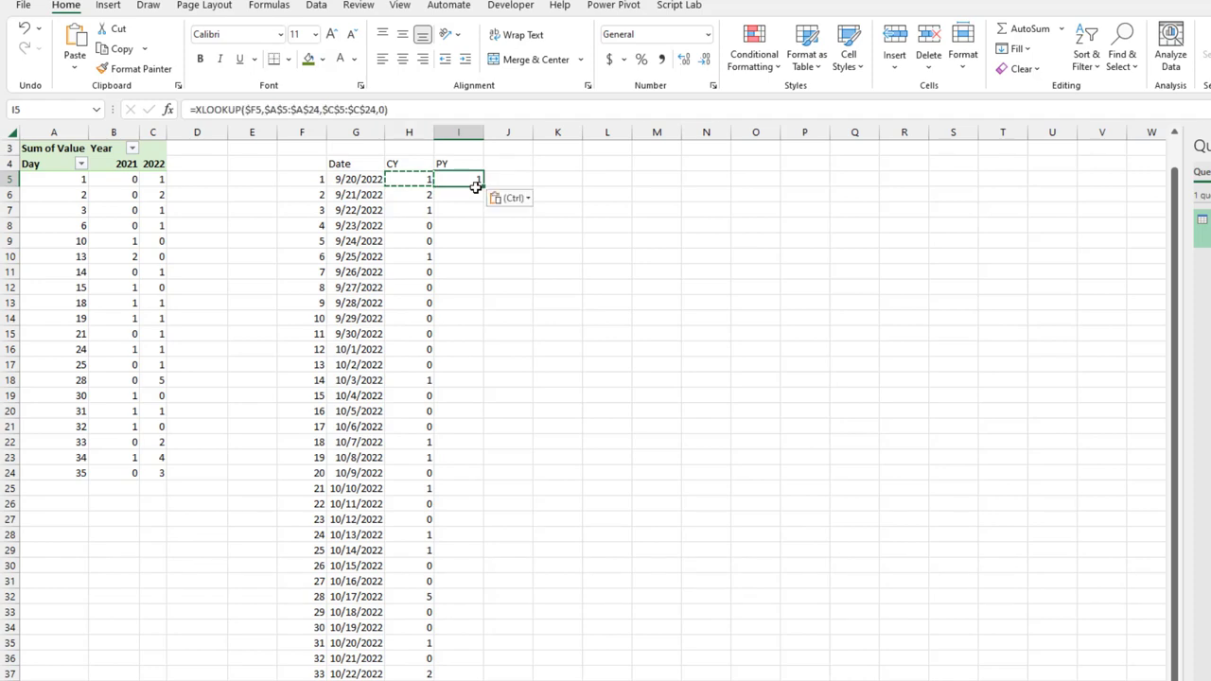
pyautogui.doubleClick(475, 185)
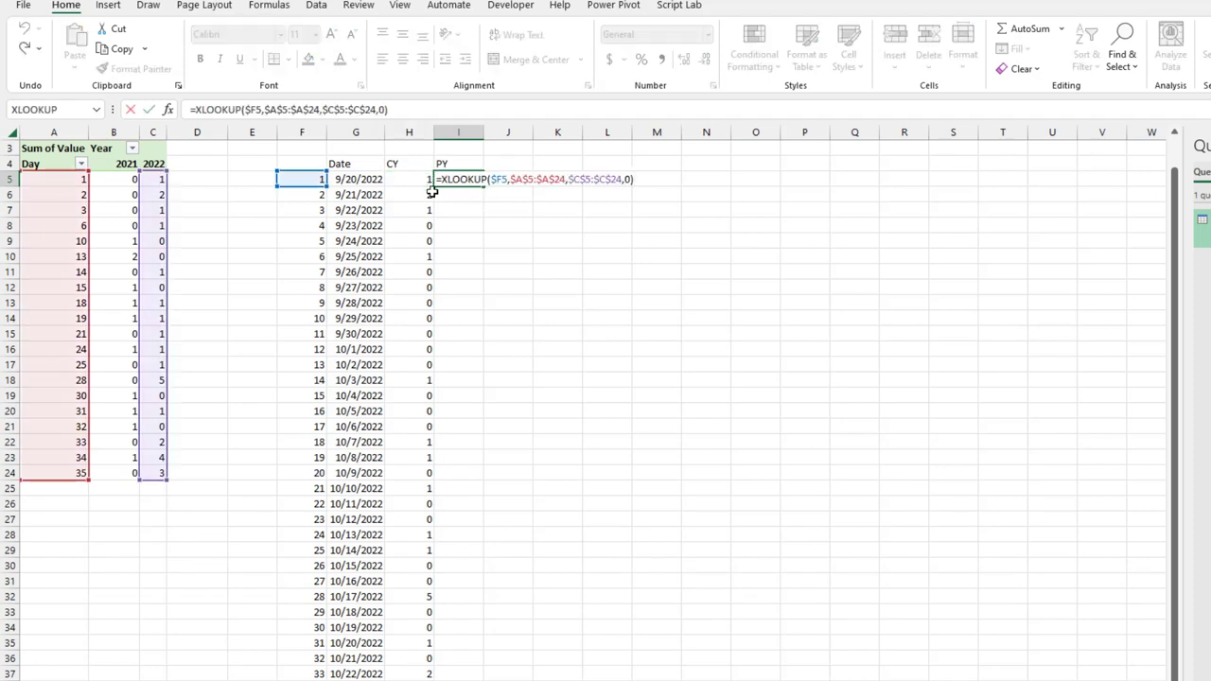
pyautogui.moveTo(450, 275); pyautogui.dragTo(178, 274)
pyautogui.moveTo(263, 345)
pyautogui.mouseDown()
pyautogui.moveTo(155, 272)
pyautogui.moveTo(235, 196)
pyautogui.mouseUp()
pyautogui.moveTo(170, 262); pyautogui.dragTo(134, 258)
pyautogui.hotkey('ctrl', 'Return')
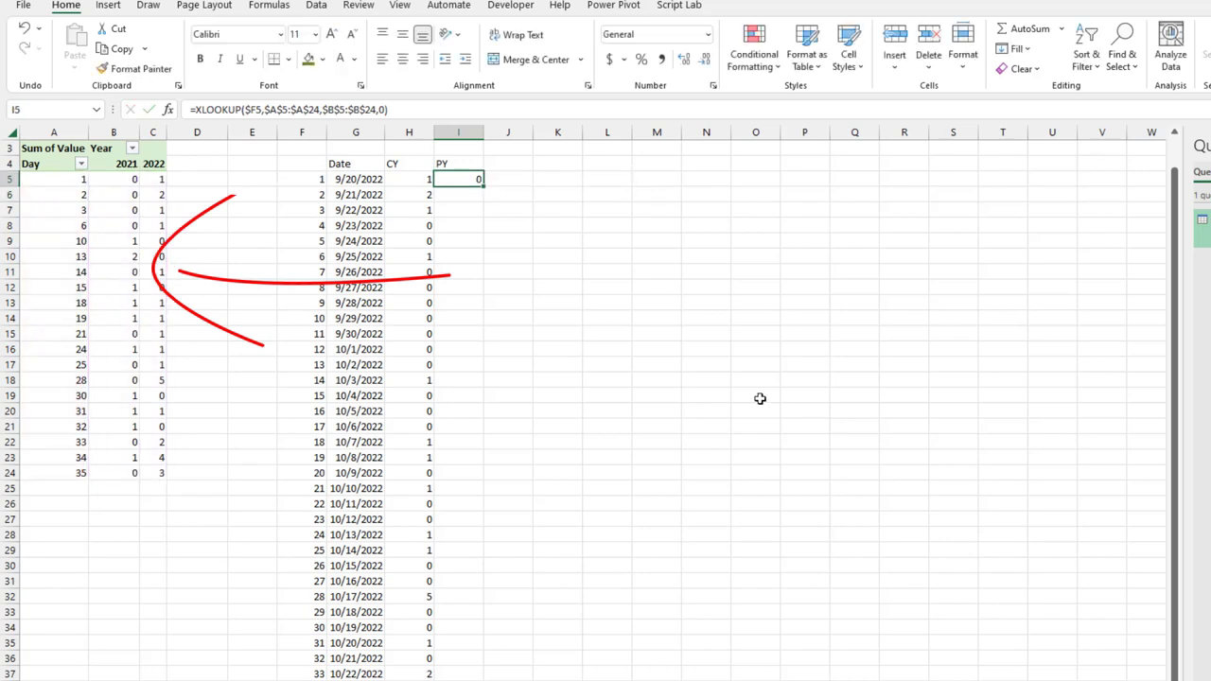
pyautogui.doubleClick(482, 187)
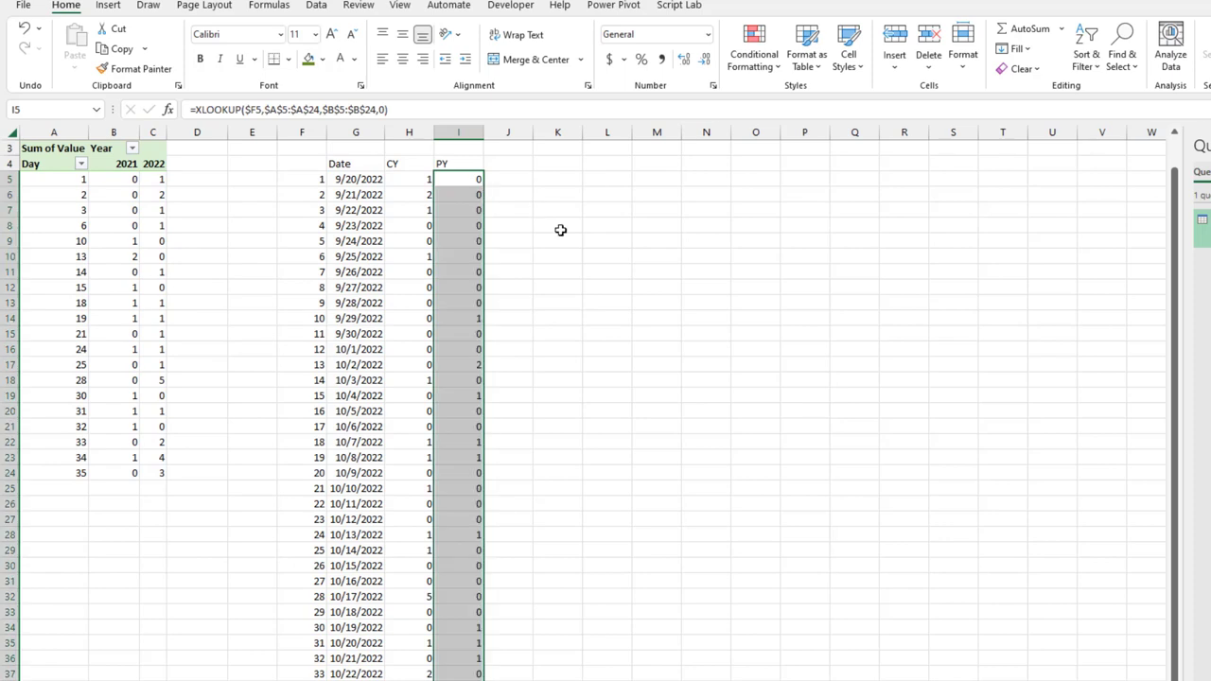
pyautogui.scroll(1, 564, 241)
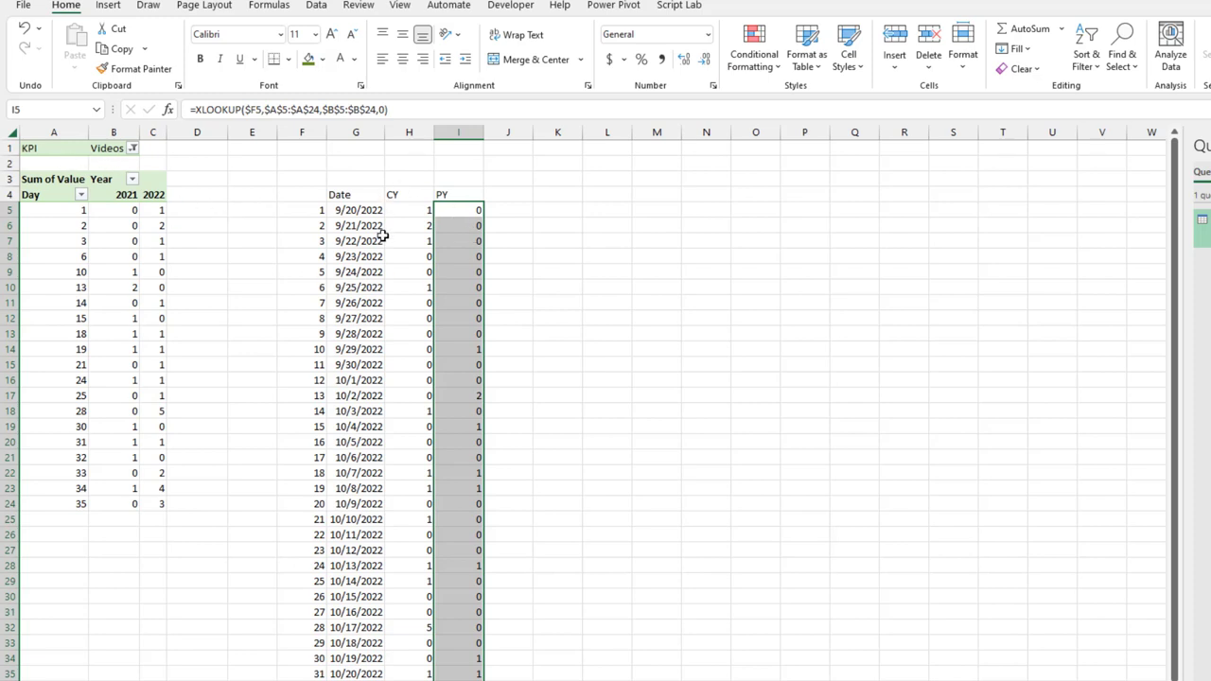
# Step: Insert a KPI slicer for the pivot table
pyautogui.click(74, 214)
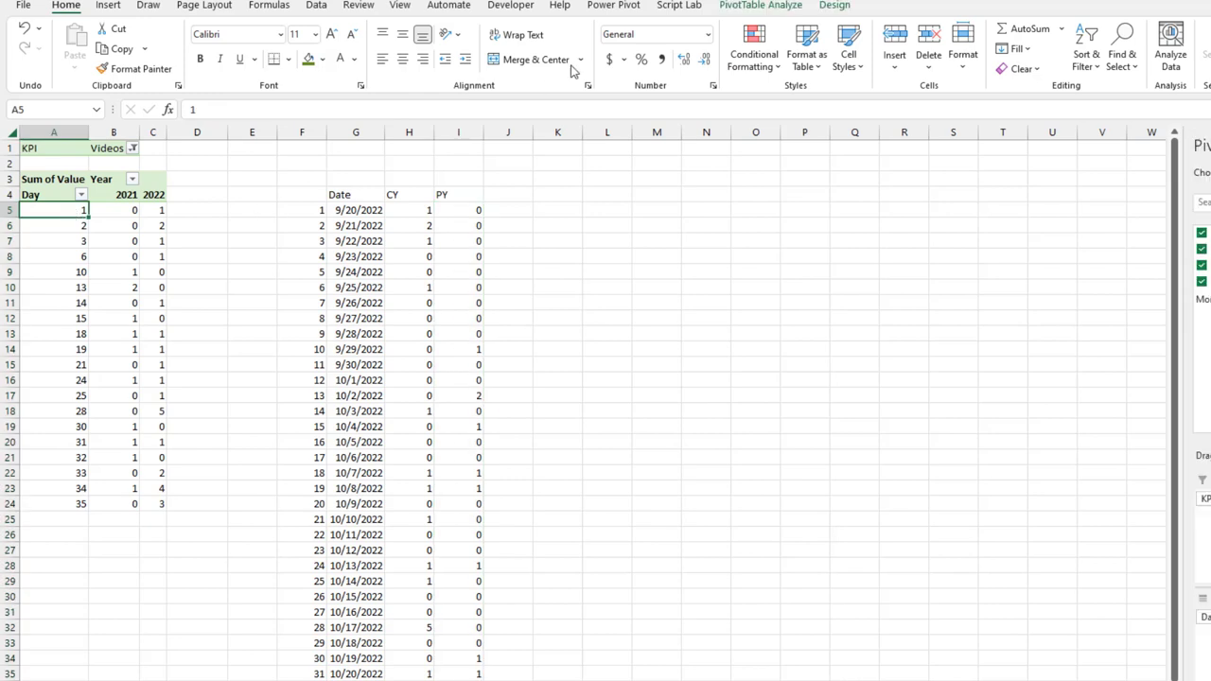
pyautogui.click(108, 4)
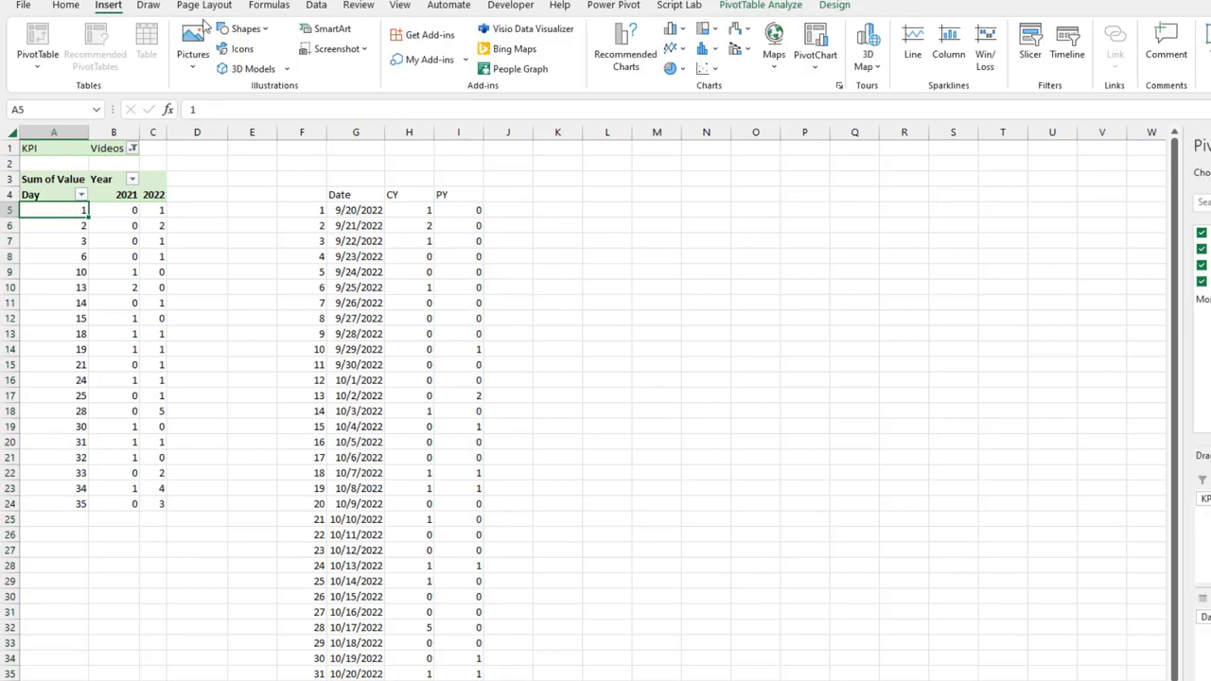
pyautogui.click(1030, 43)
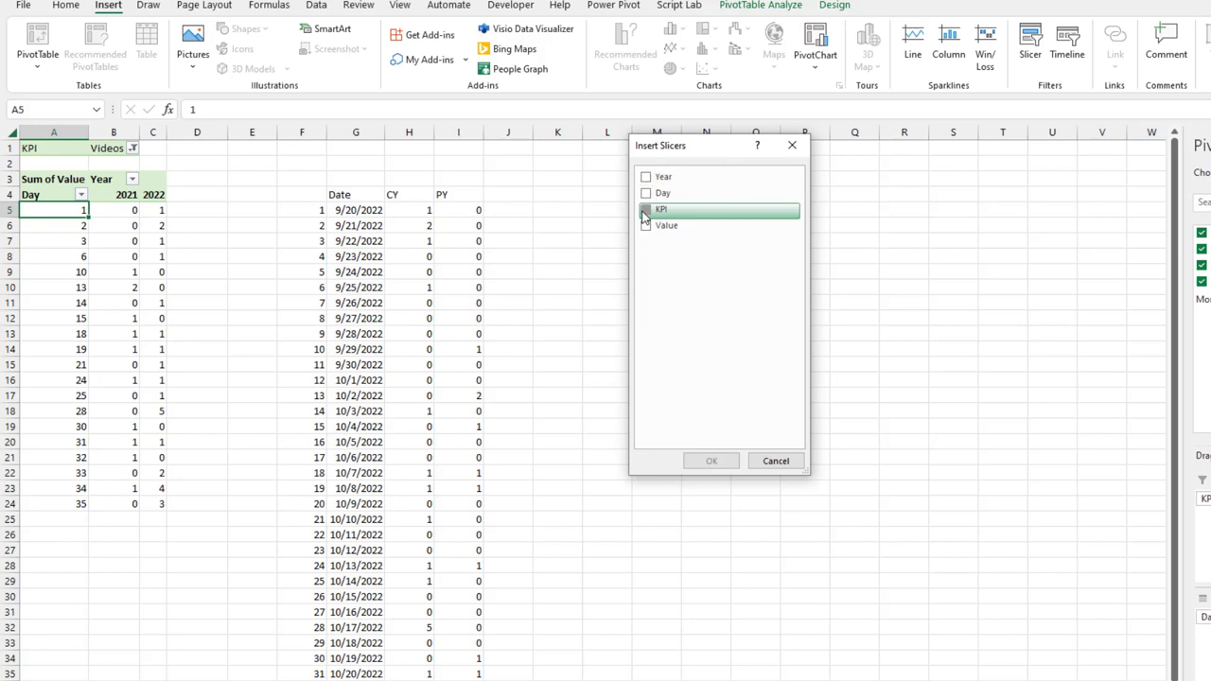
pyautogui.click(645, 210)
pyautogui.click(710, 458)
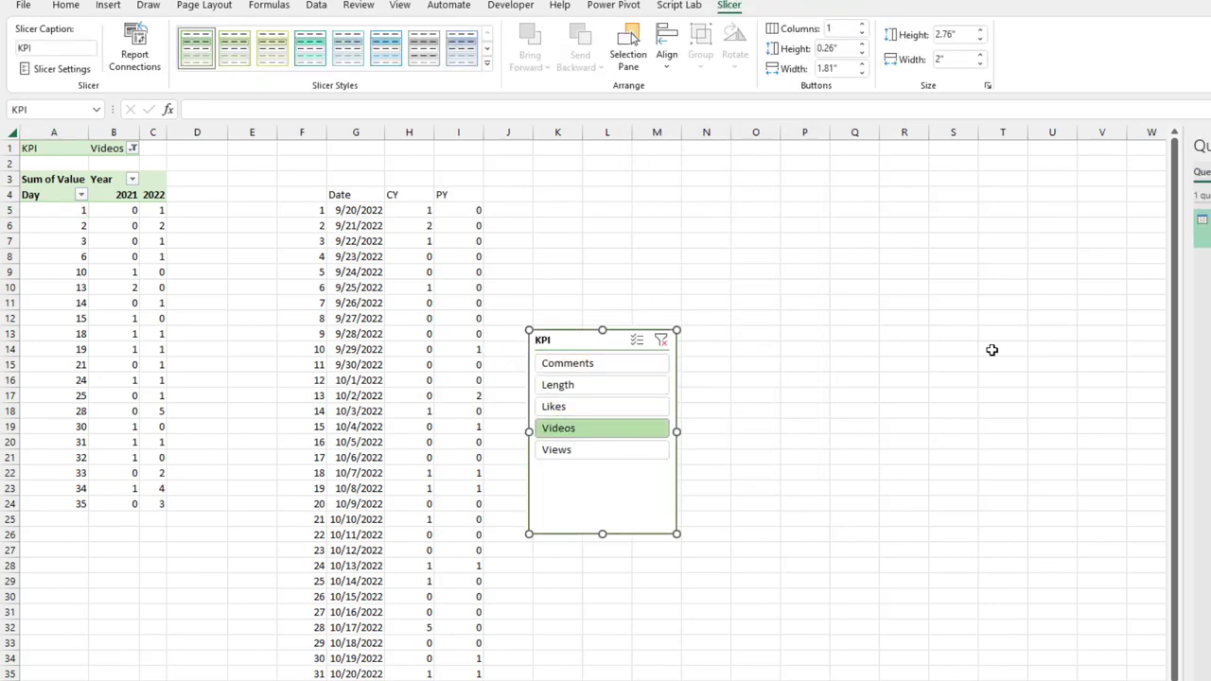
# Step: Lay the slicer out as one row of five buttons above the date table, heightening row 2
pyautogui.click(861, 25)
pyautogui.click(862, 24)
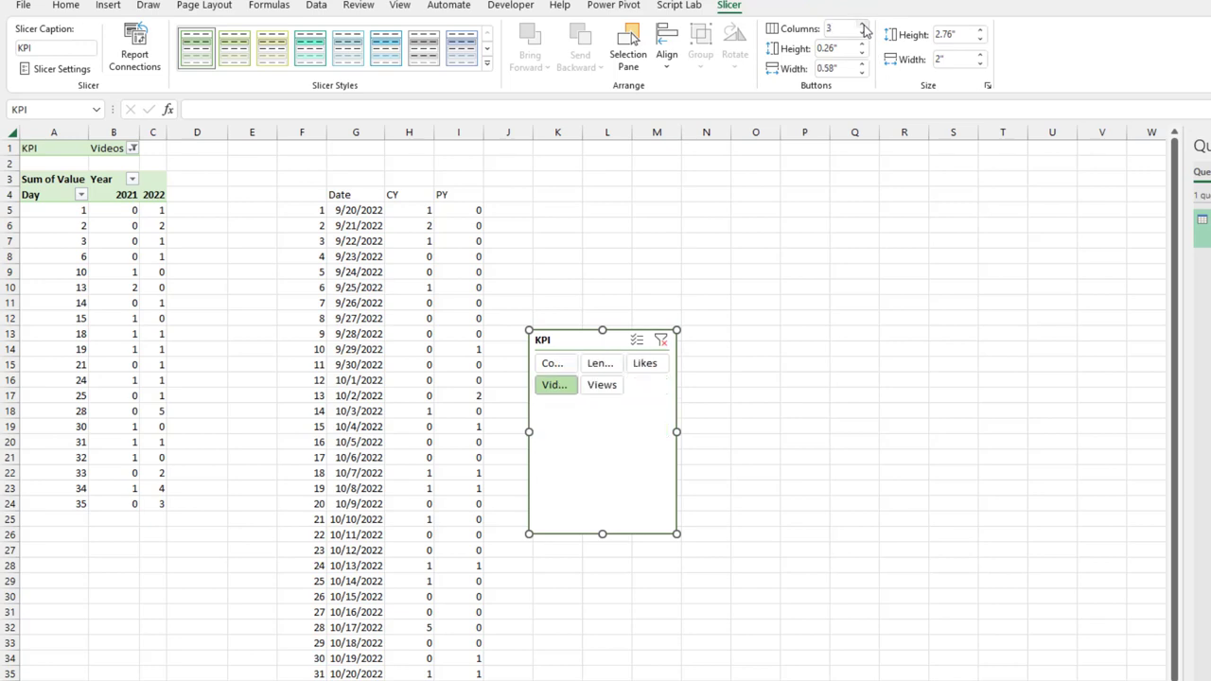
pyautogui.click(862, 25)
pyautogui.click(862, 25)
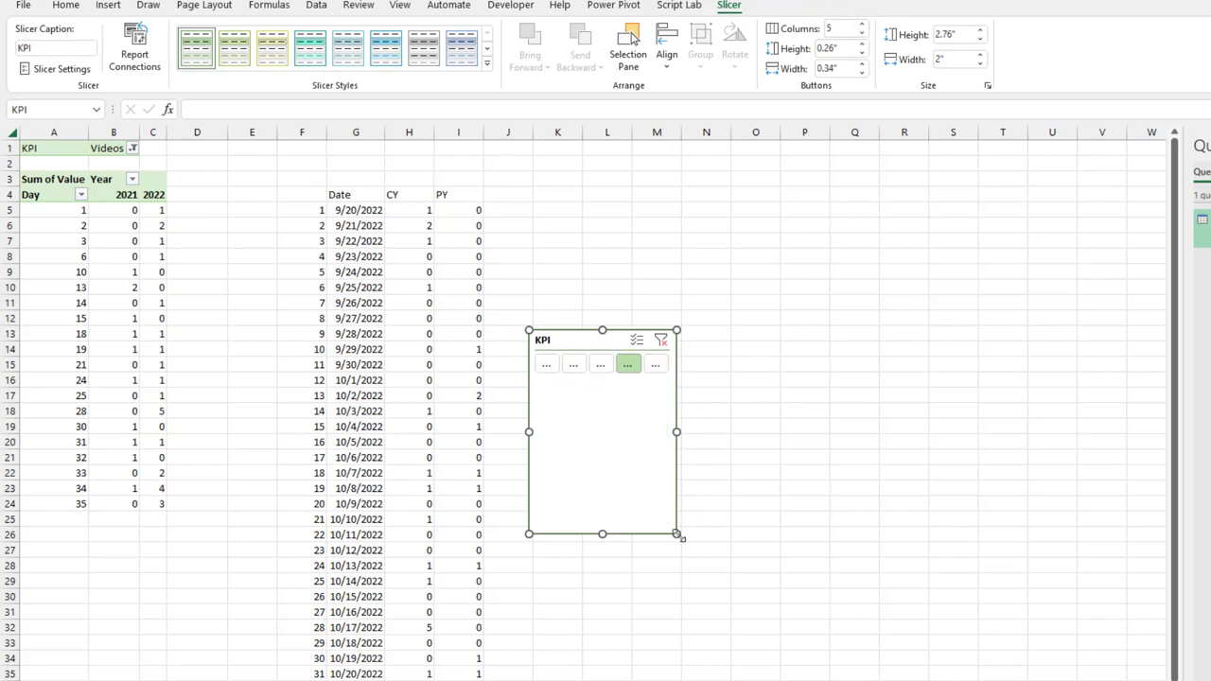
pyautogui.moveTo(677, 534); pyautogui.dragTo(820, 381)
pyautogui.moveTo(633, 341); pyautogui.dragTo(637, 256)
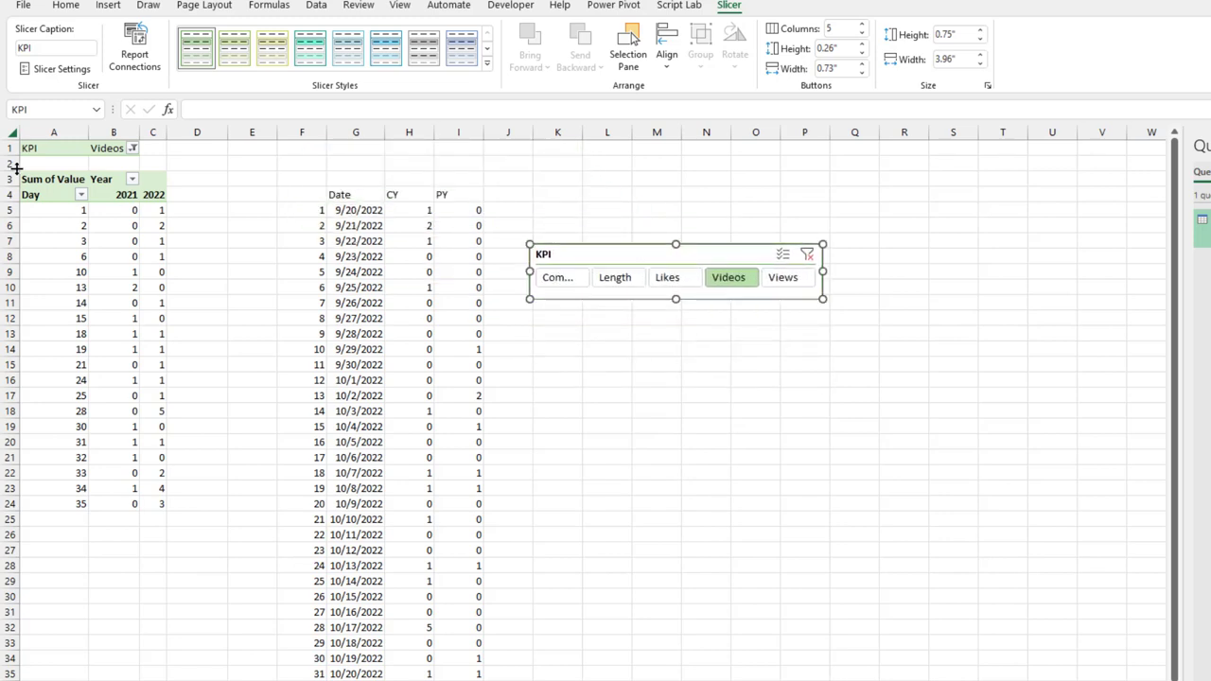
pyautogui.moveTo(13, 168); pyautogui.dragTo(13, 198)
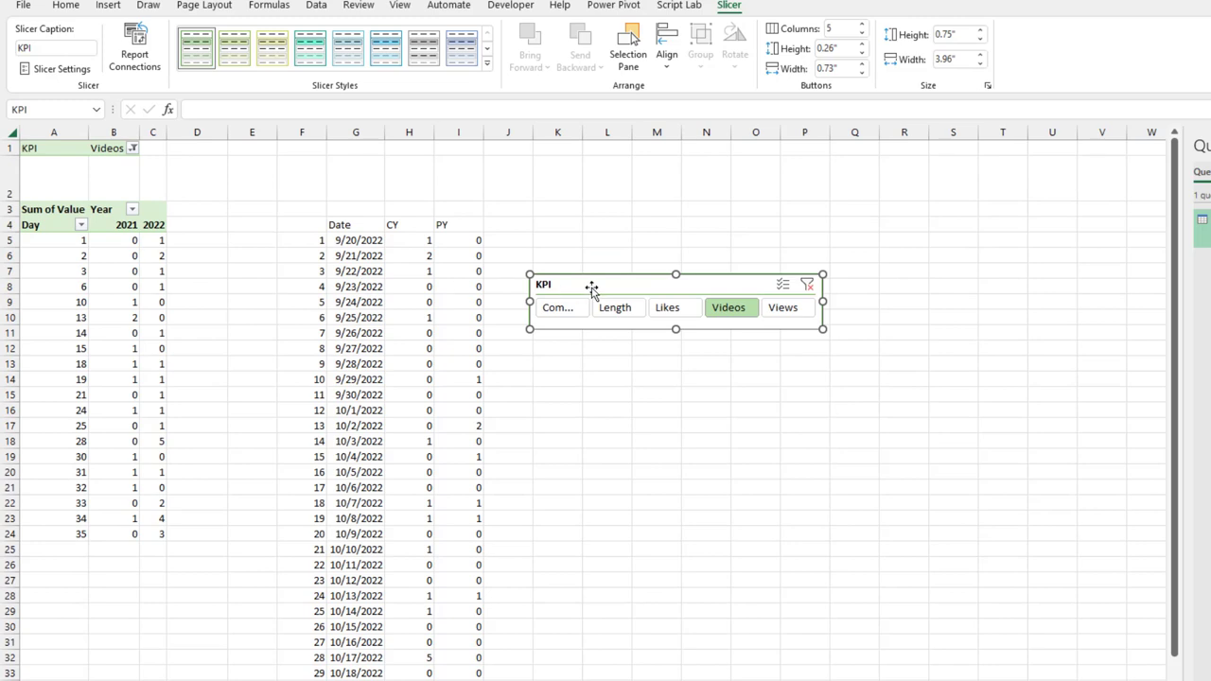
pyautogui.moveTo(589, 284); pyautogui.dragTo(395, 159)
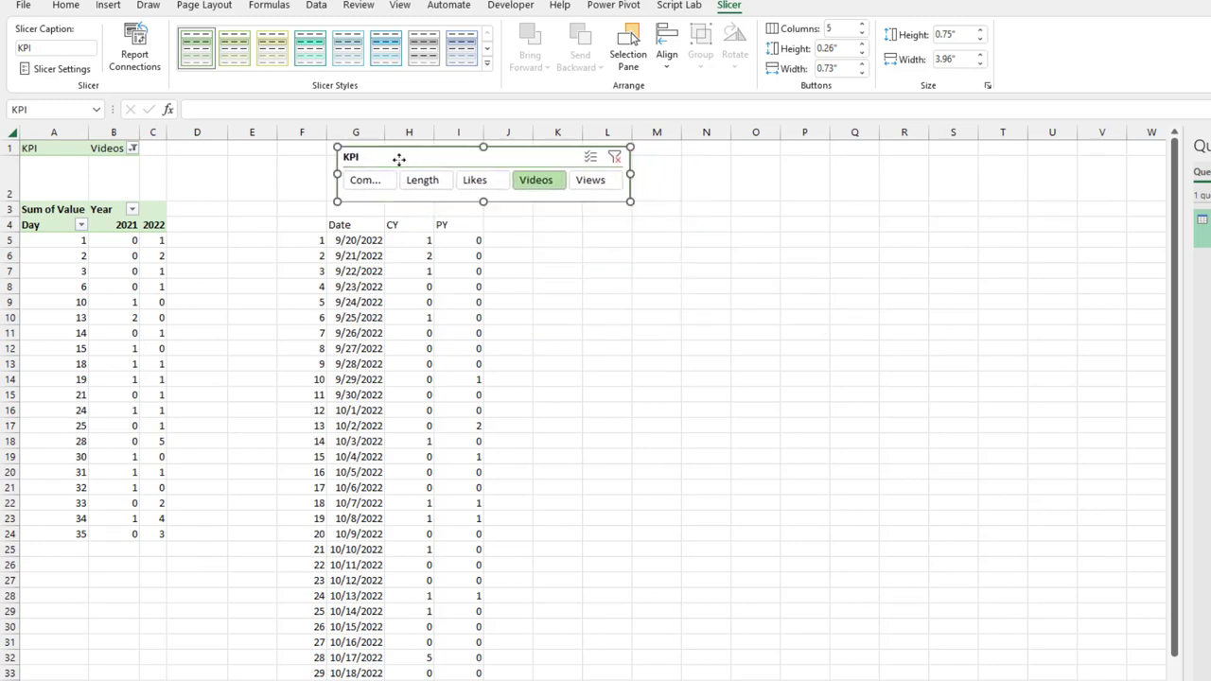
# Step: Try the Views, Likes and Length slicer buttons, ending on Comments
pyautogui.click(592, 182)
pyautogui.click(480, 184)
pyautogui.click(418, 182)
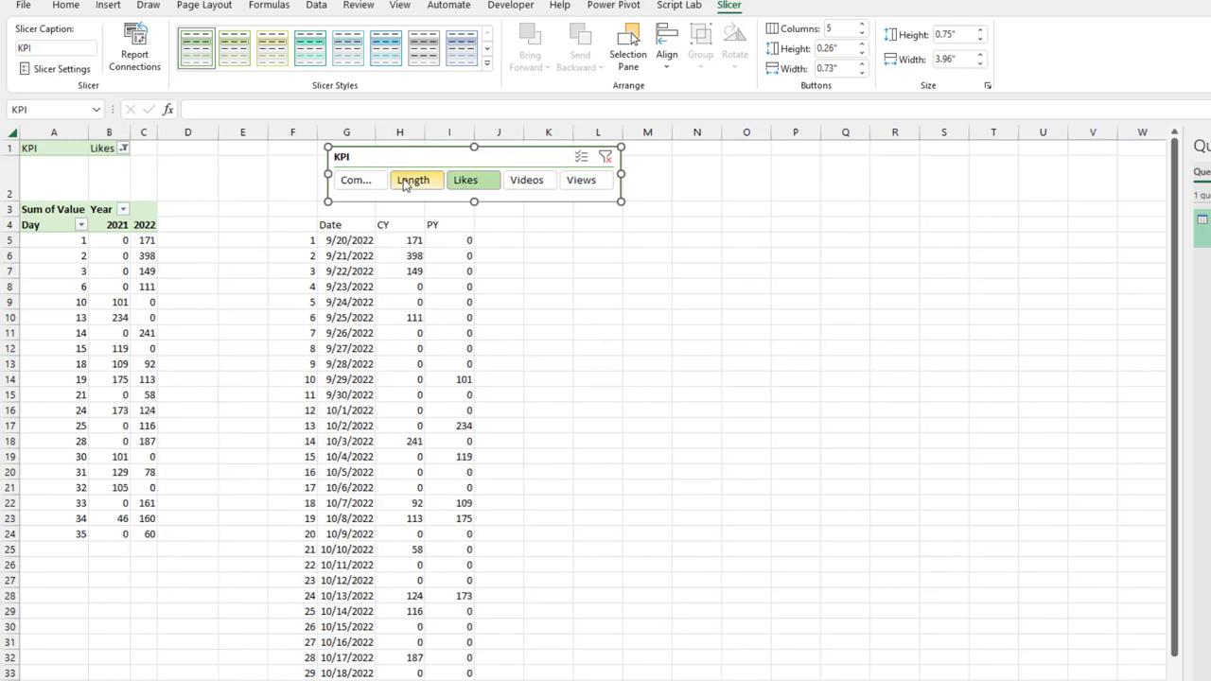
pyautogui.click(368, 186)
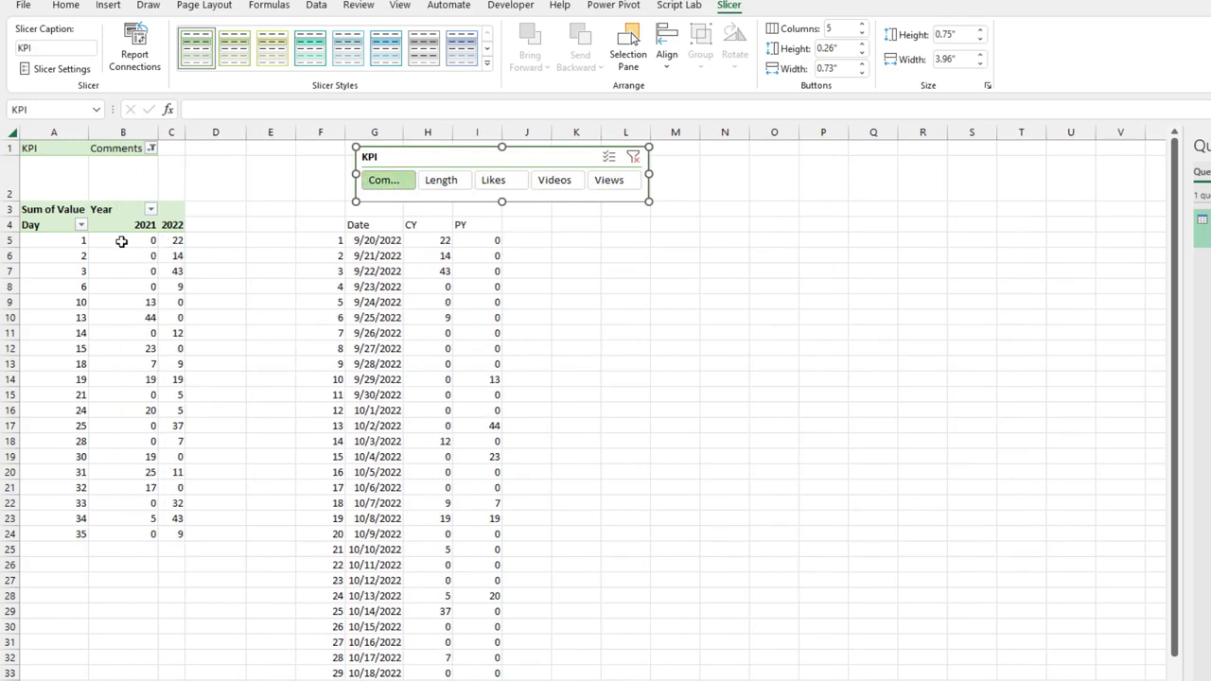
# Step: Turn off autofit column widths on pivot update, then try the Length and Likes KPI buttons
pyautogui.rightClick(121, 241)
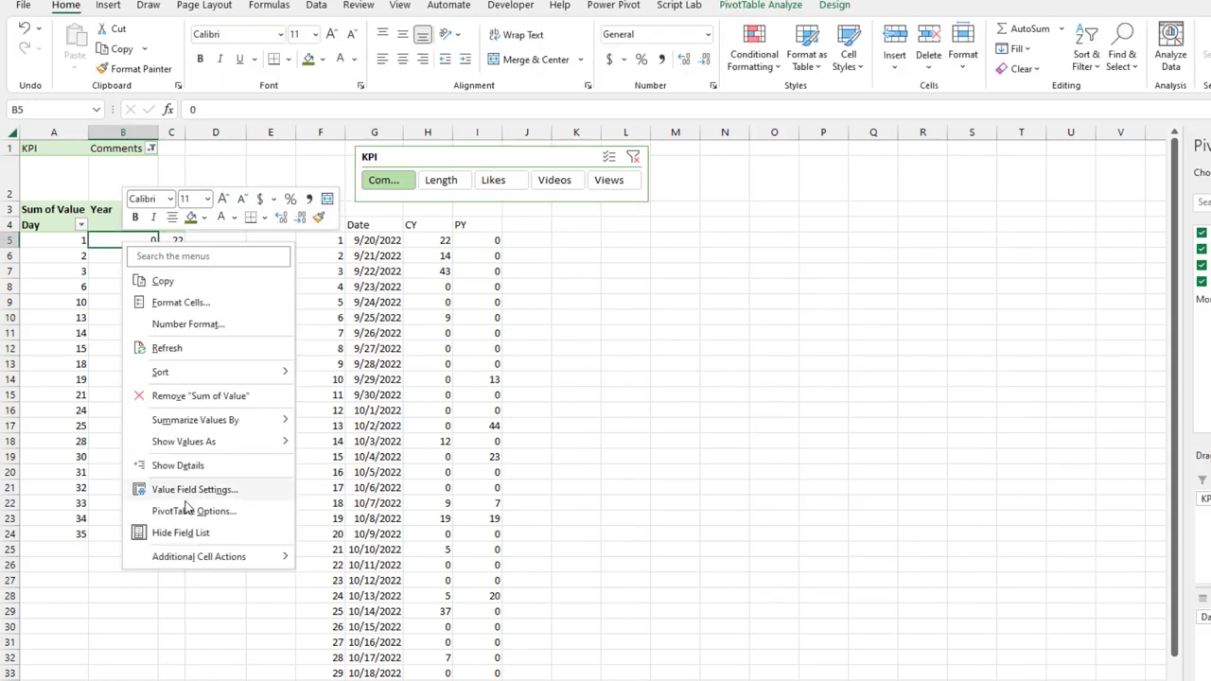
pyautogui.click(178, 514)
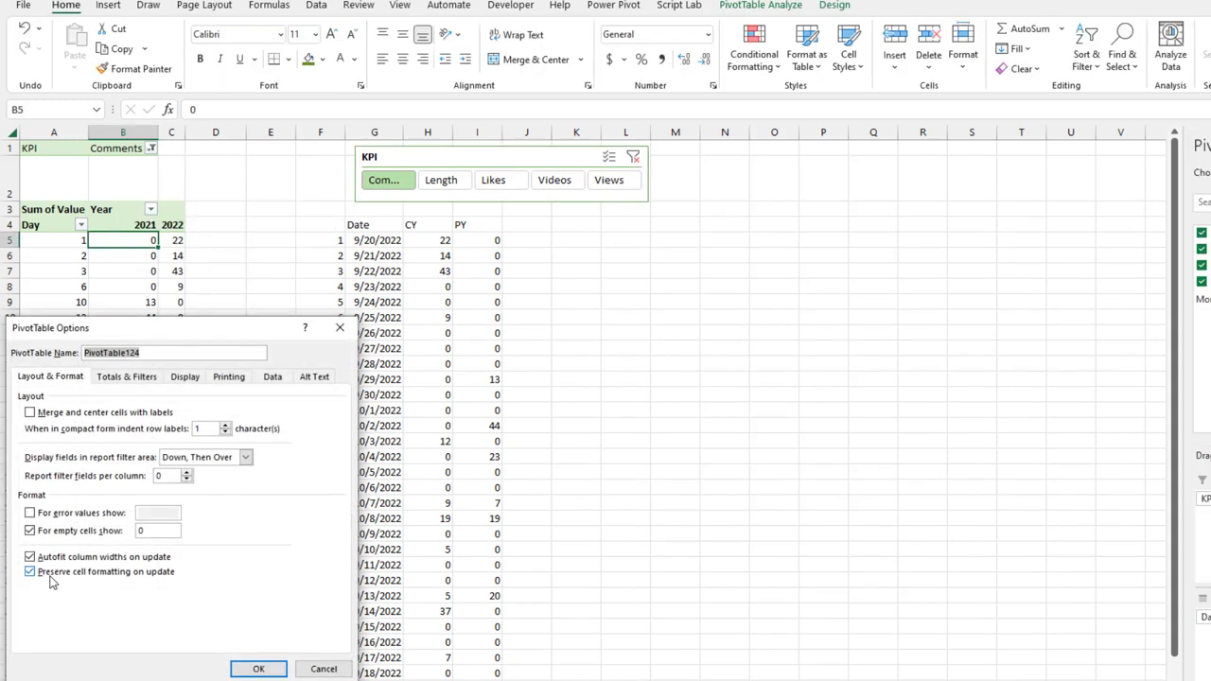
pyautogui.click(29, 557)
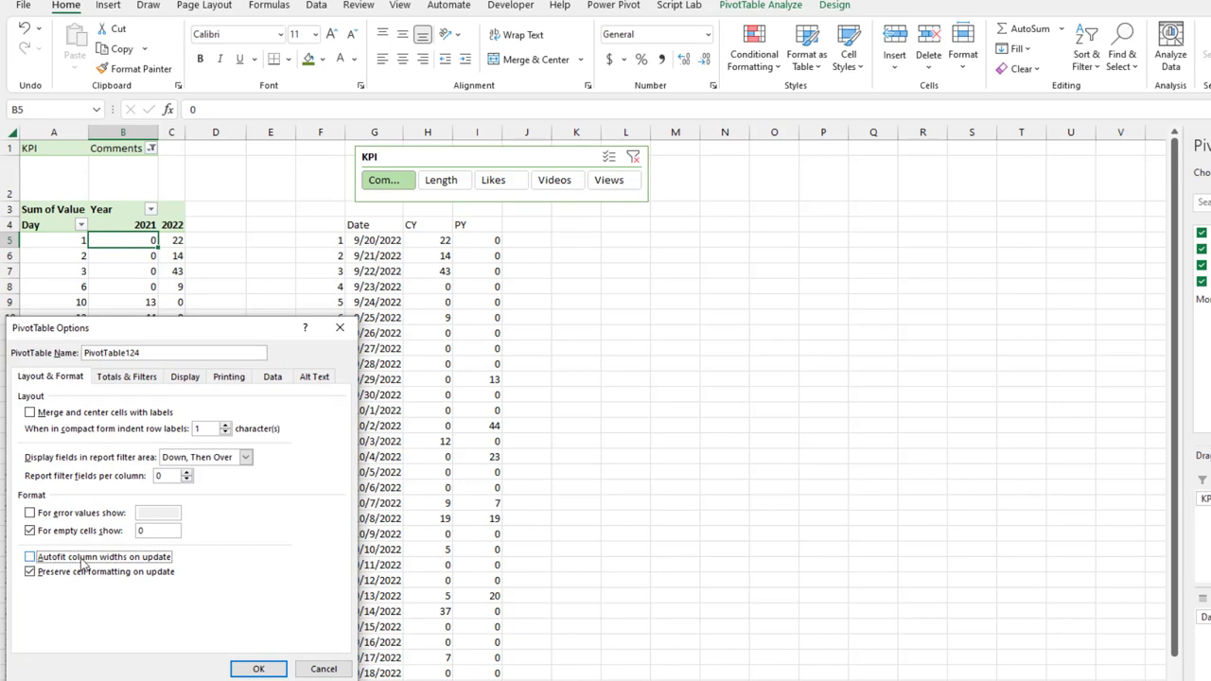
pyautogui.click(257, 667)
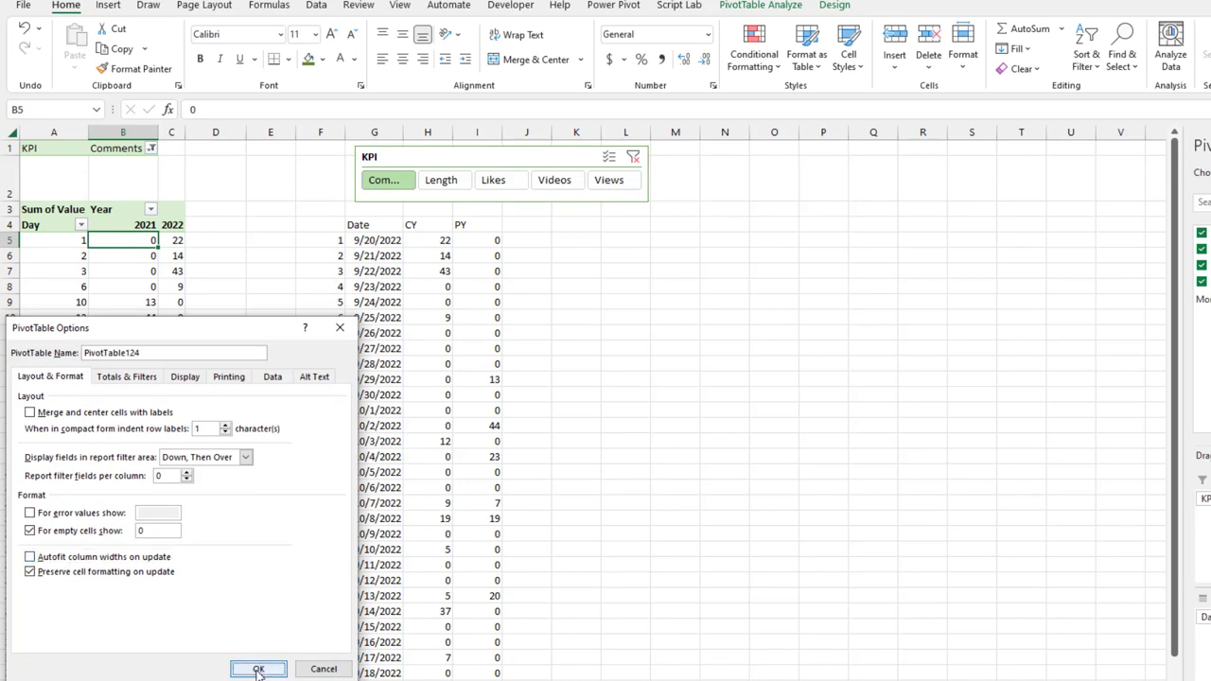
pyautogui.click(444, 182)
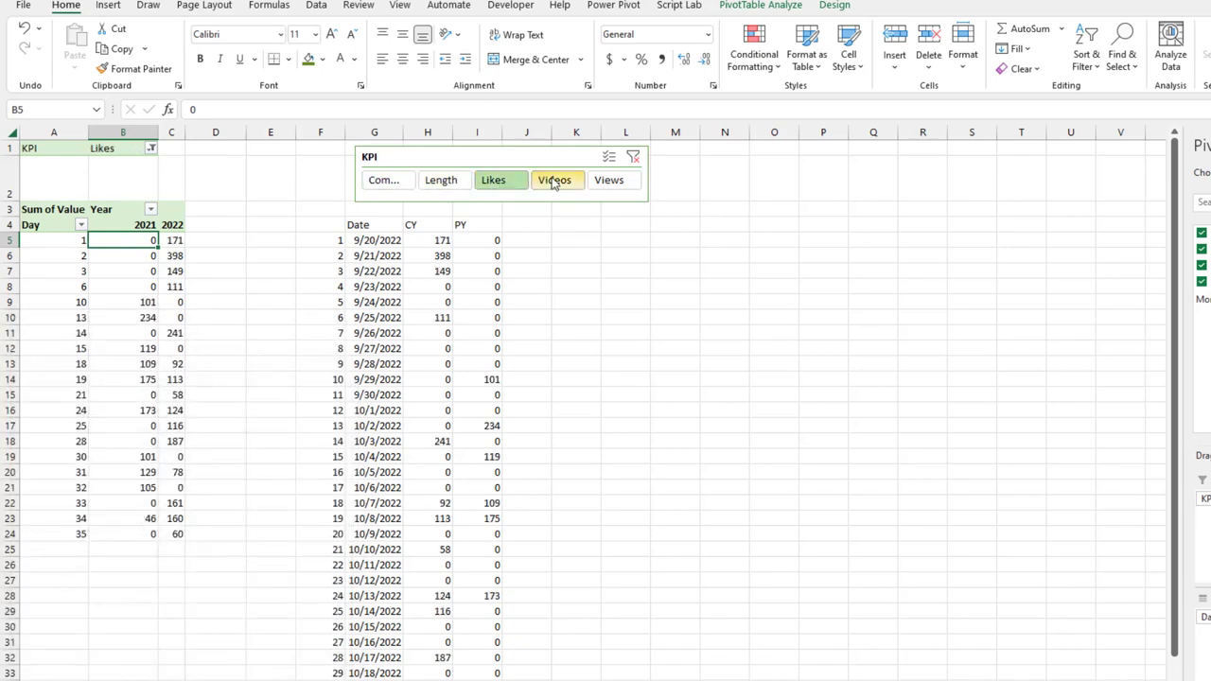
pyautogui.click(494, 181)
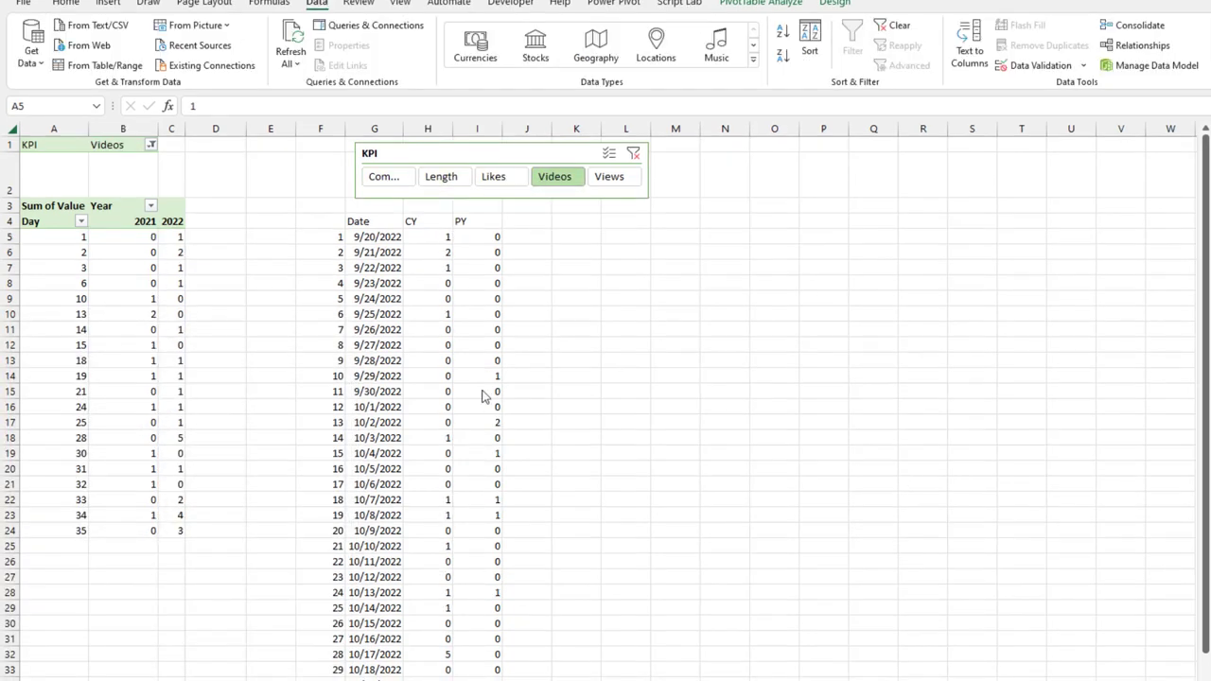
# Step: Group pivot columns A–D as columns and collapse the outline, briefly re-expanding to check it
pyautogui.click(80, 242)
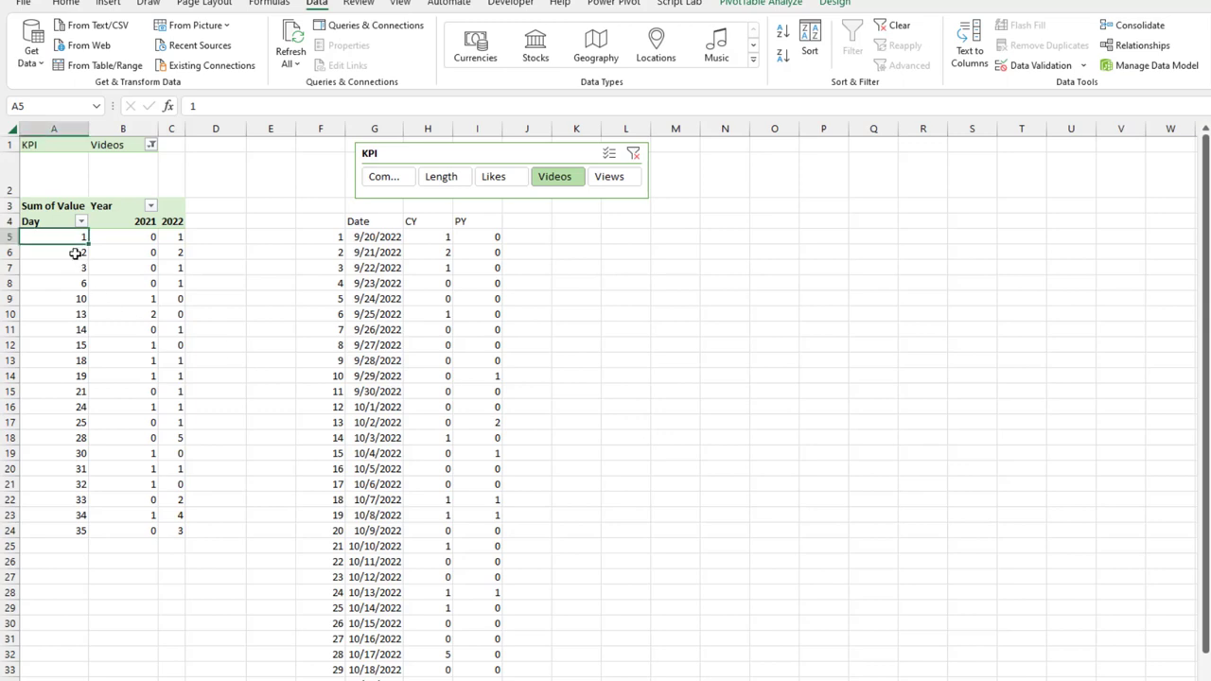
pyautogui.moveTo(101, 264)
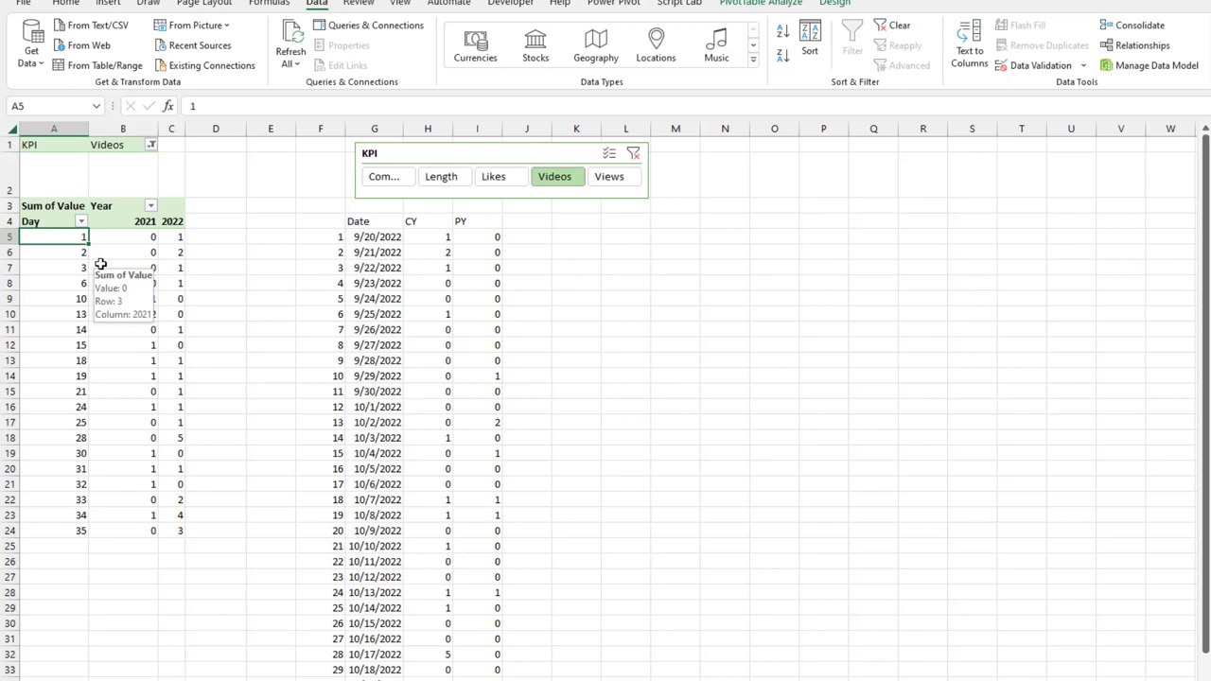
pyautogui.hotkey('shift', 'Right')
pyautogui.hotkey('shift', 'Right')
pyautogui.hotkey('shift', 'Right')
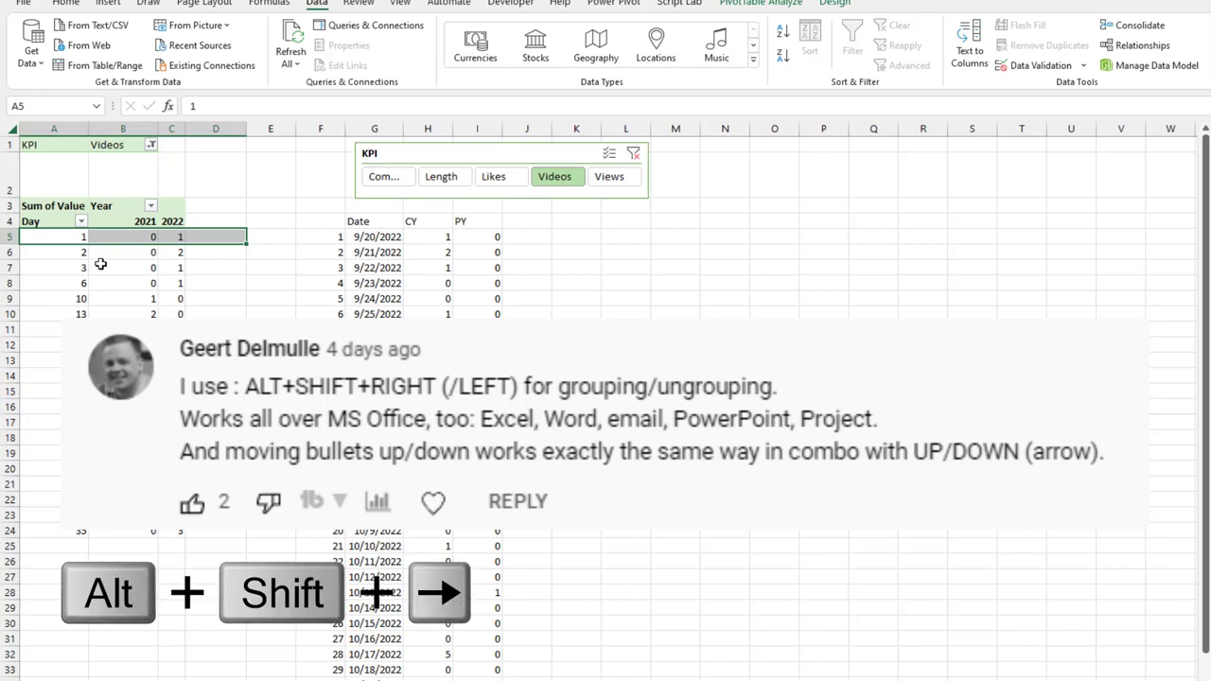
pyautogui.hotkey('alt', 'shift', 'Right')
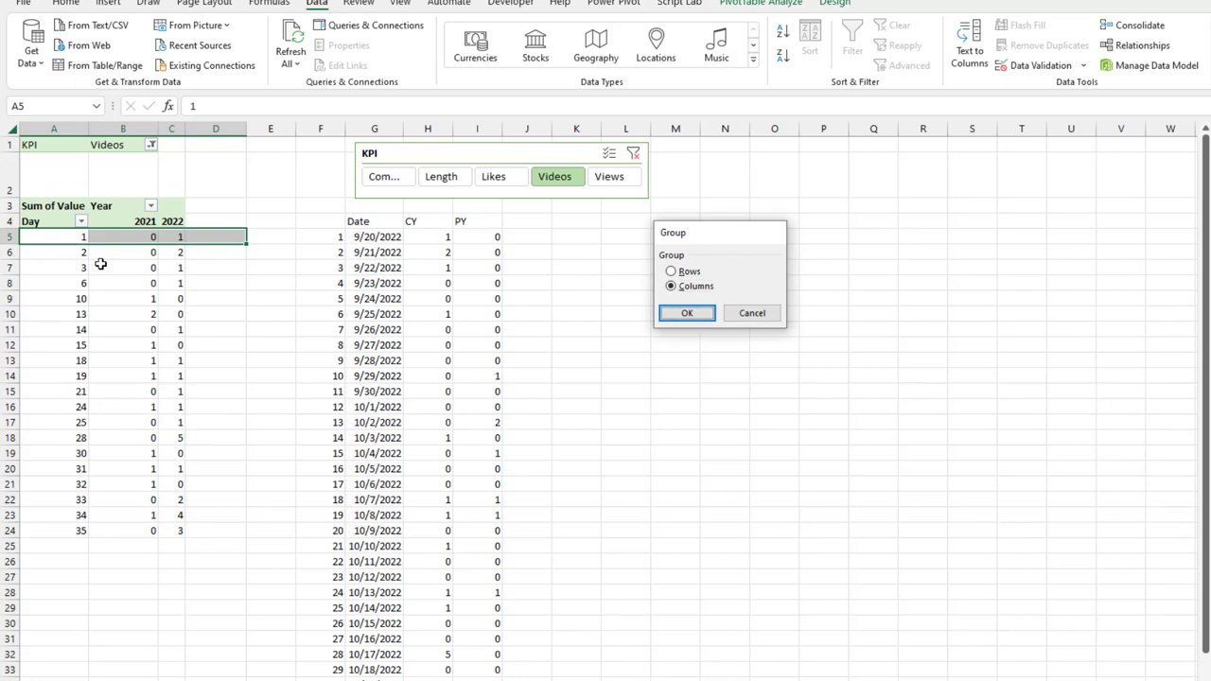
pyautogui.press('Return')
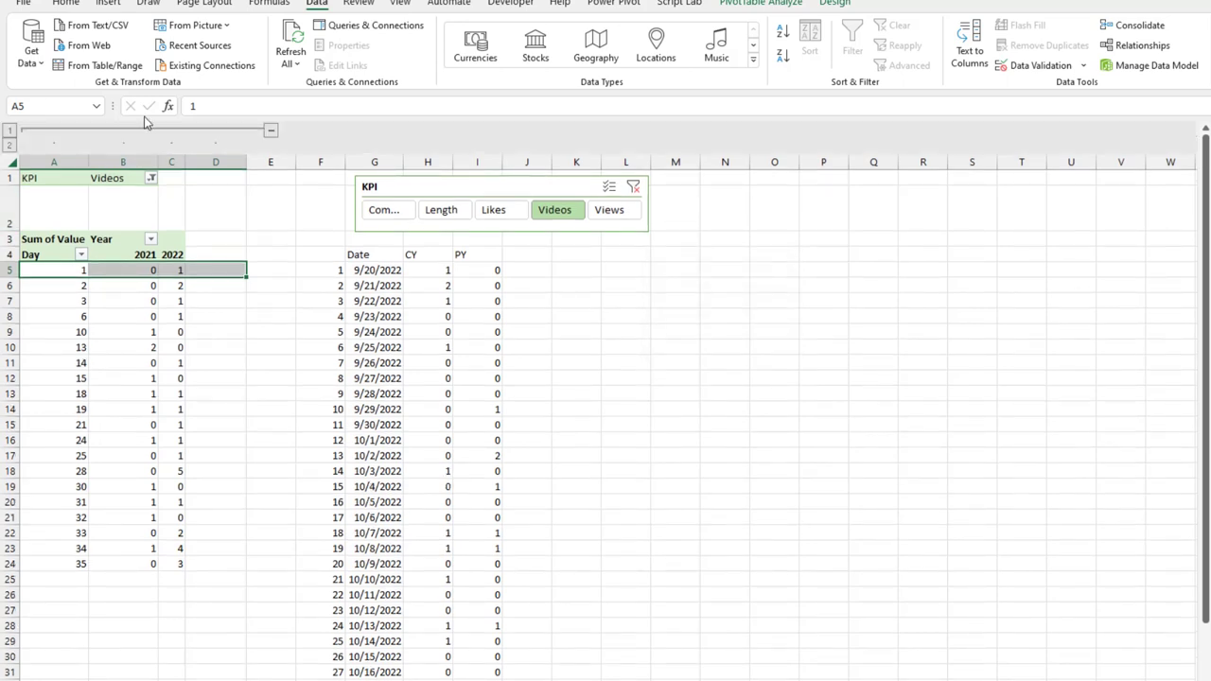
pyautogui.click(270, 135)
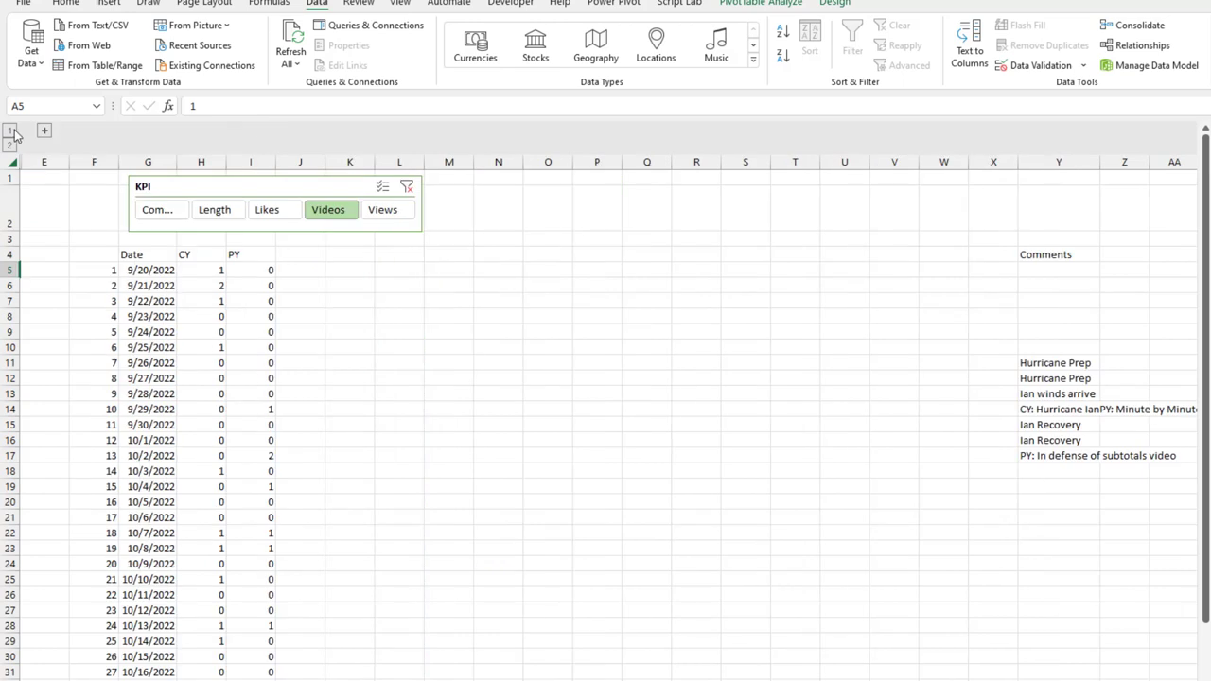
pyautogui.click(44, 132)
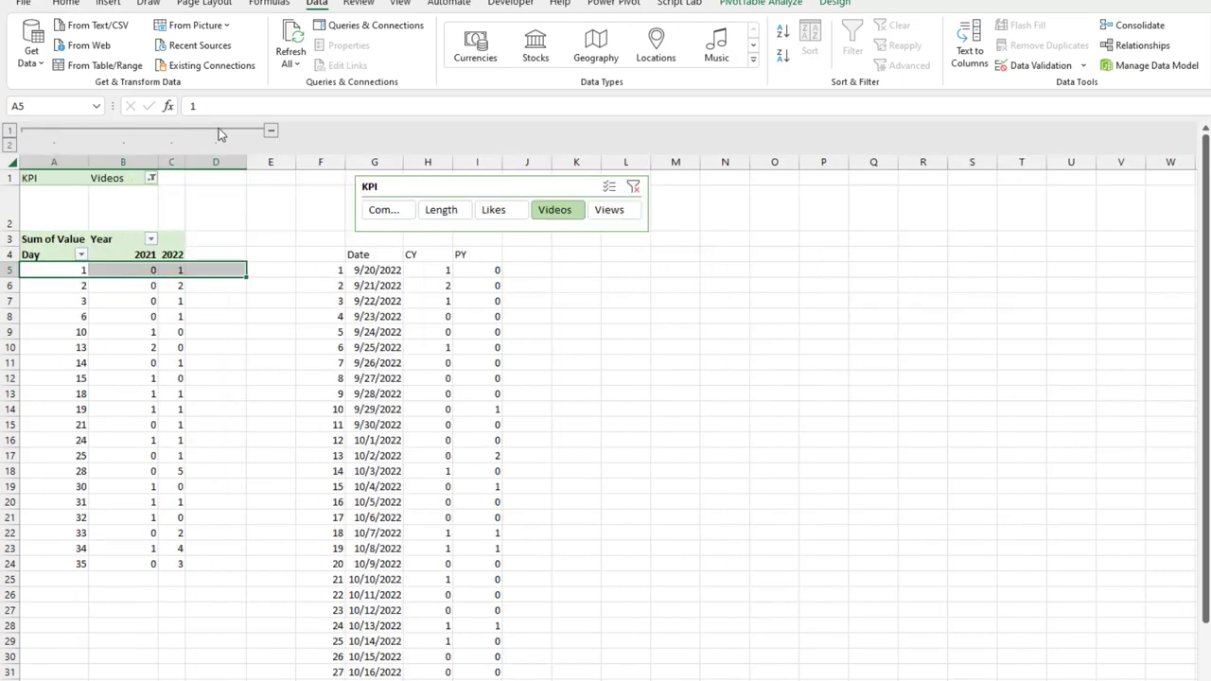
pyautogui.click(267, 135)
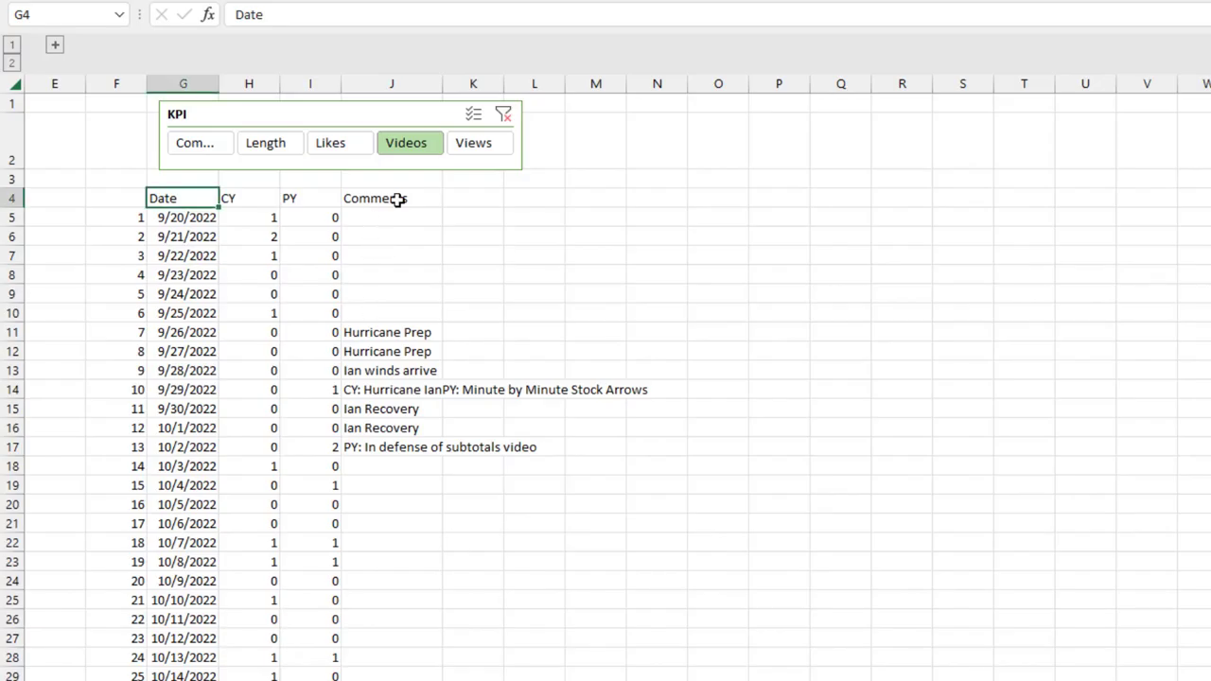
pyautogui.click(387, 199)
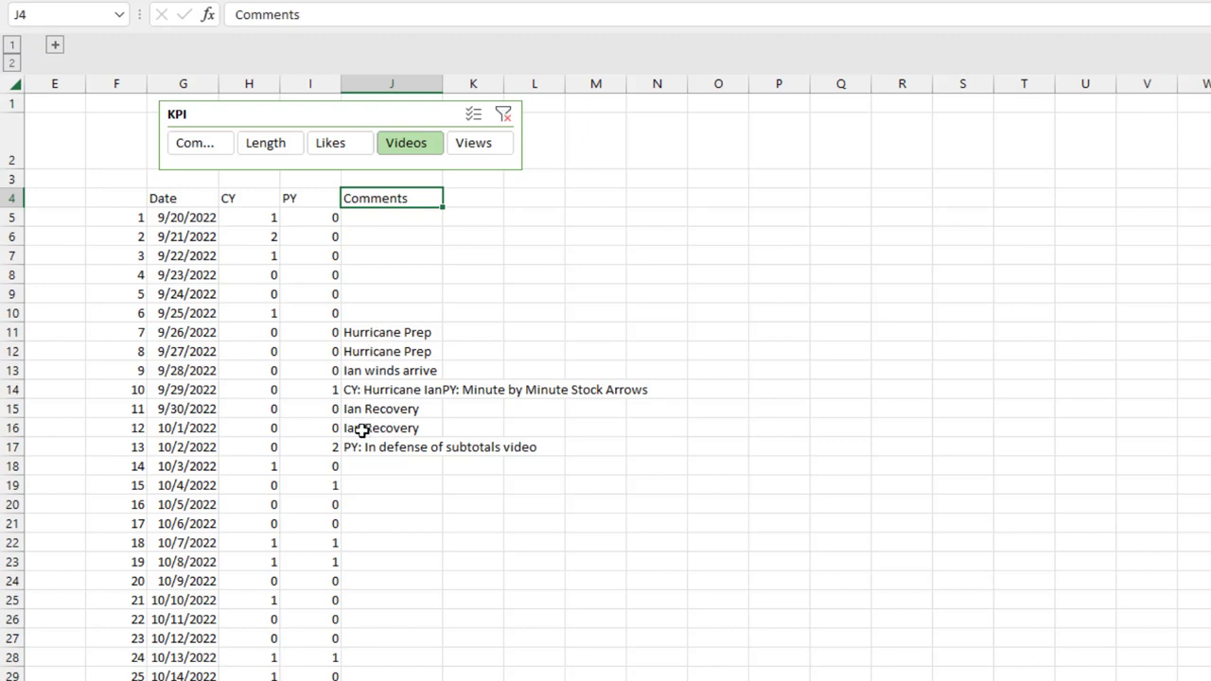
pyautogui.click(360, 391)
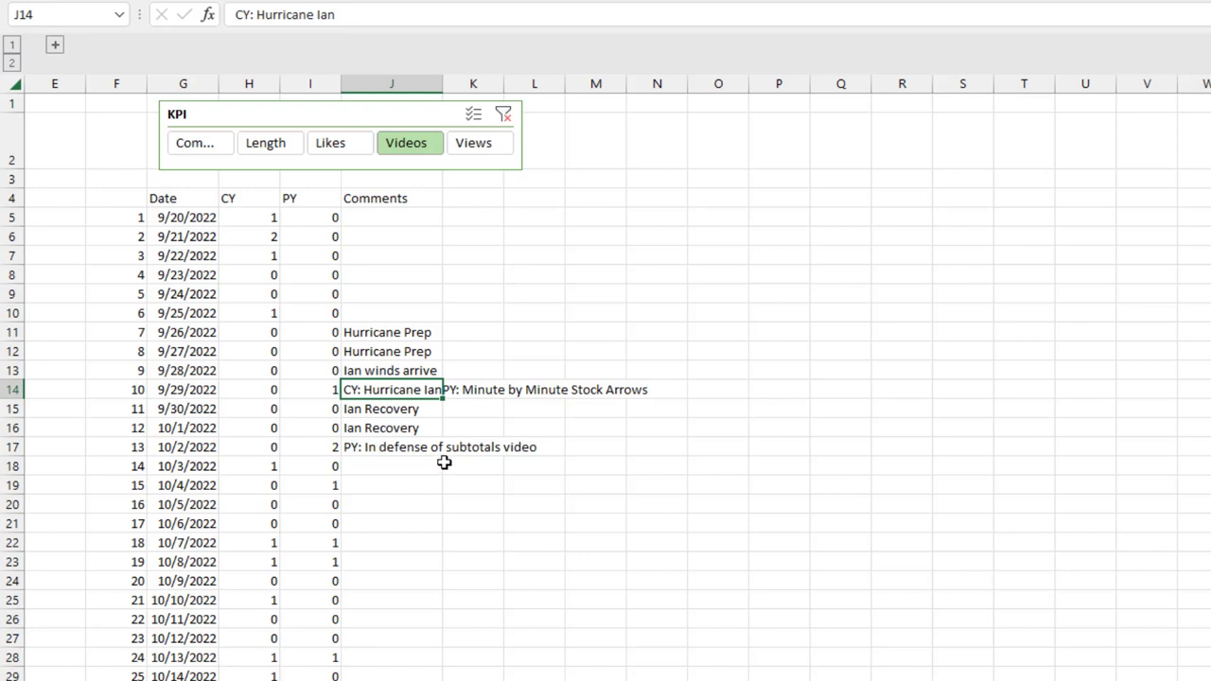
pyautogui.click(192, 201)
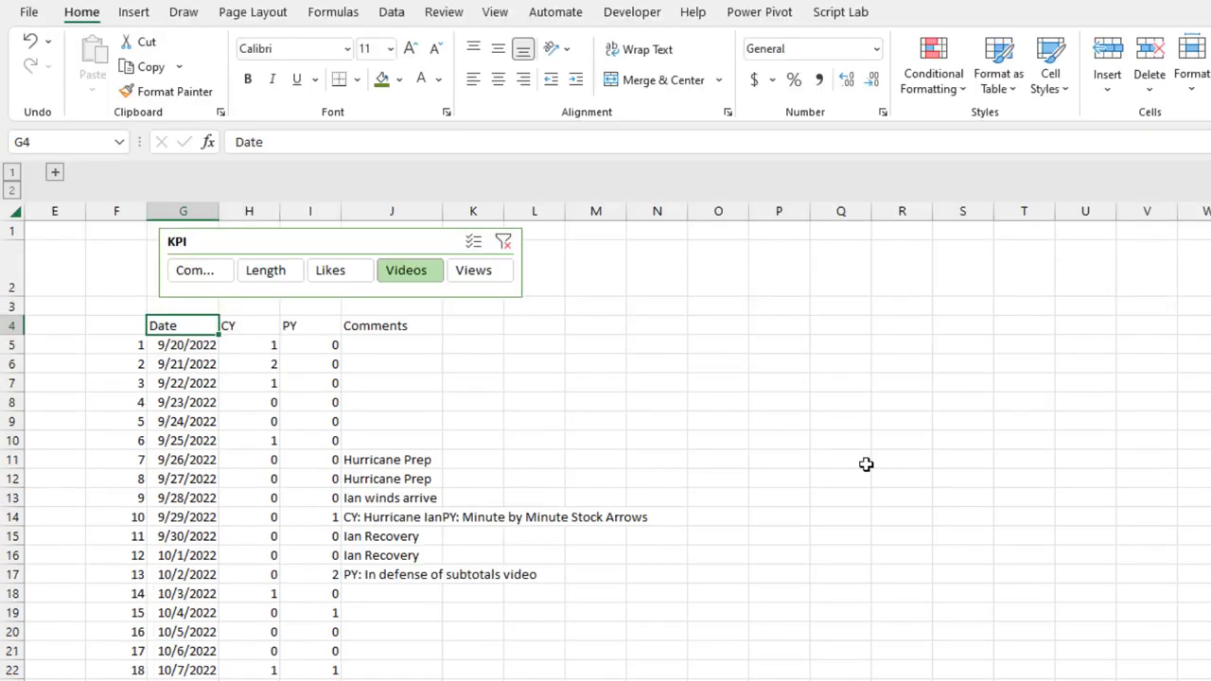
# Step: Insert a Zebra BI Charts for Office visual from the G4:J date, CY, PY and comments range
pyautogui.hotkey('ctrl', 'shift', 'End')
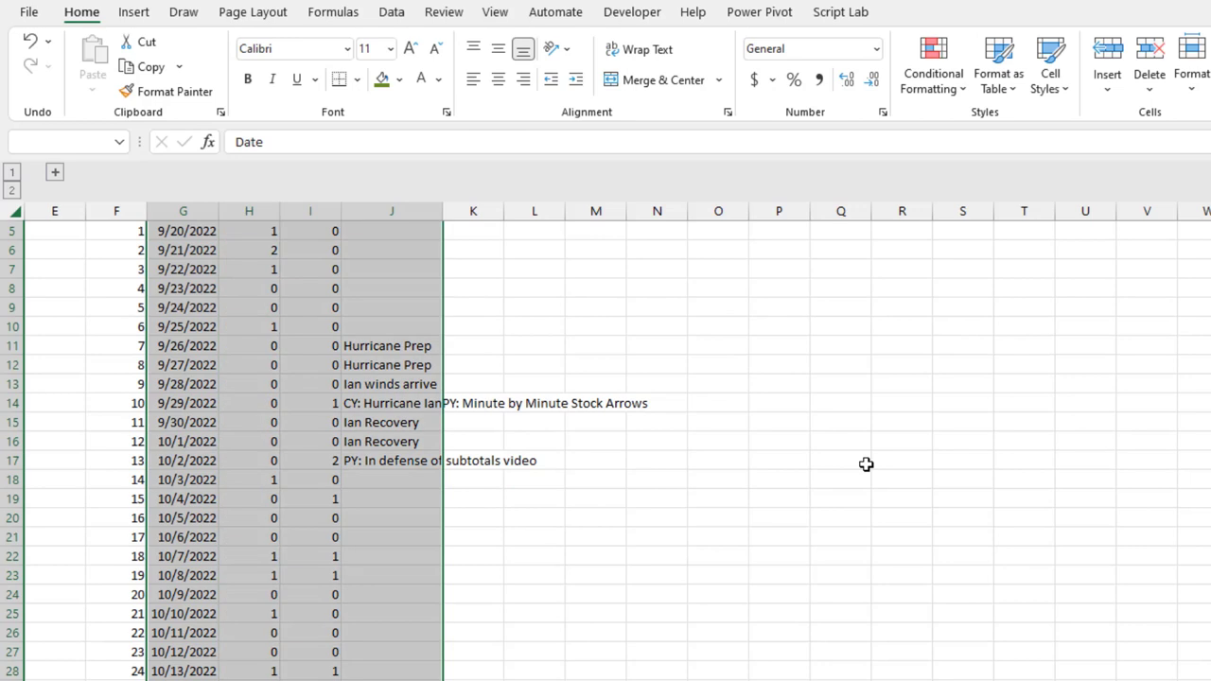
pyautogui.scroll(2, 866, 463)
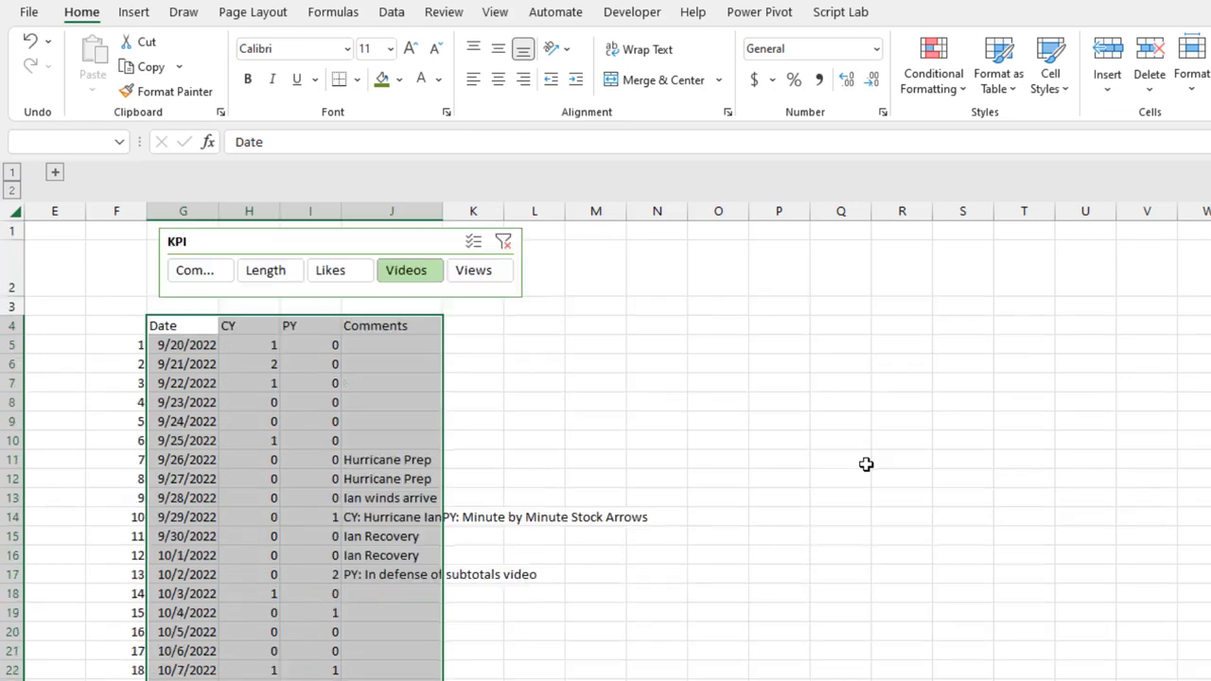
pyautogui.click(134, 12)
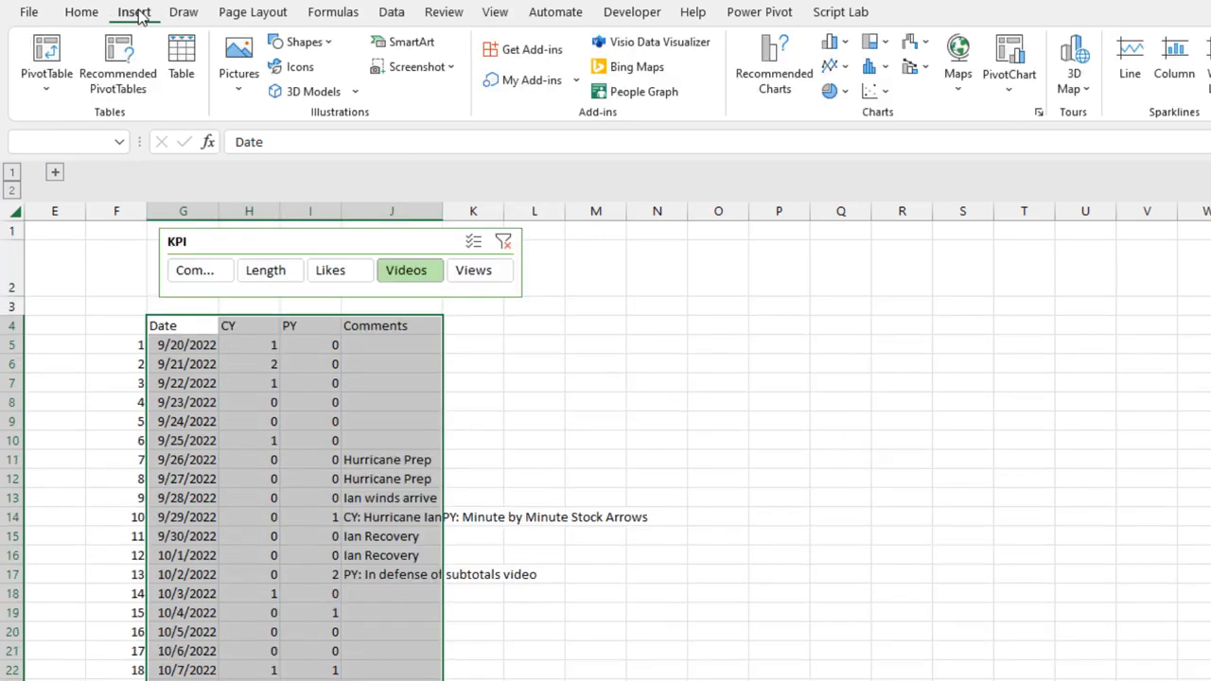
pyautogui.click(576, 81)
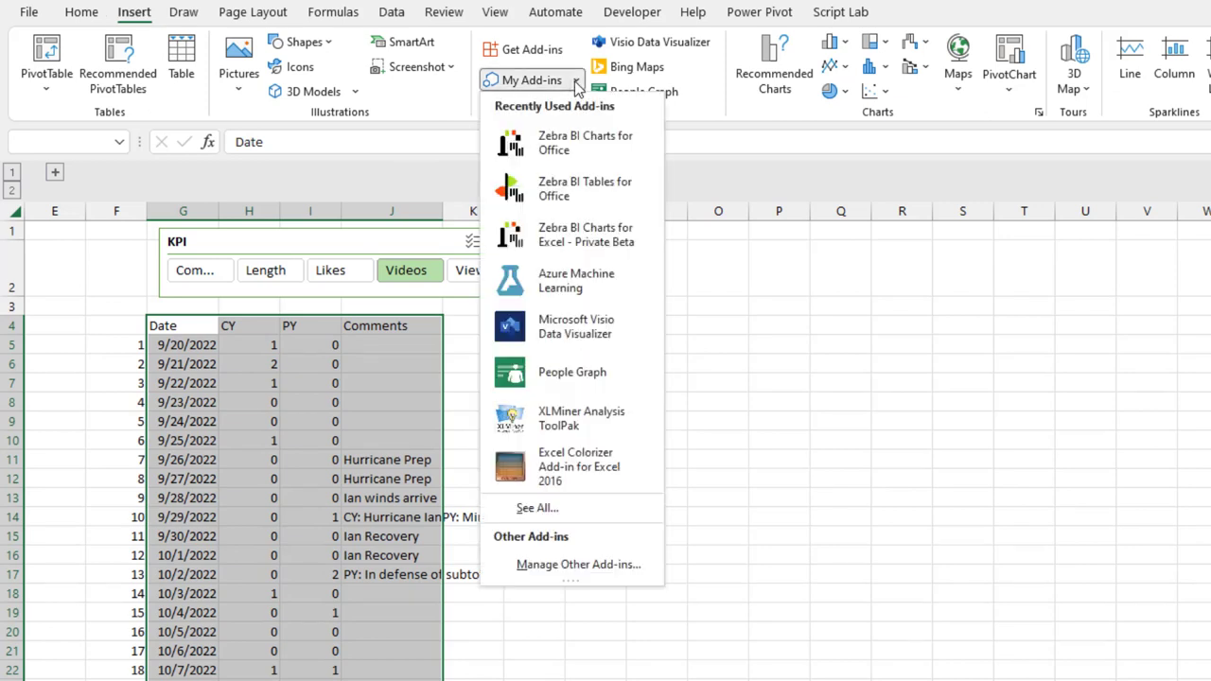
pyautogui.click(584, 144)
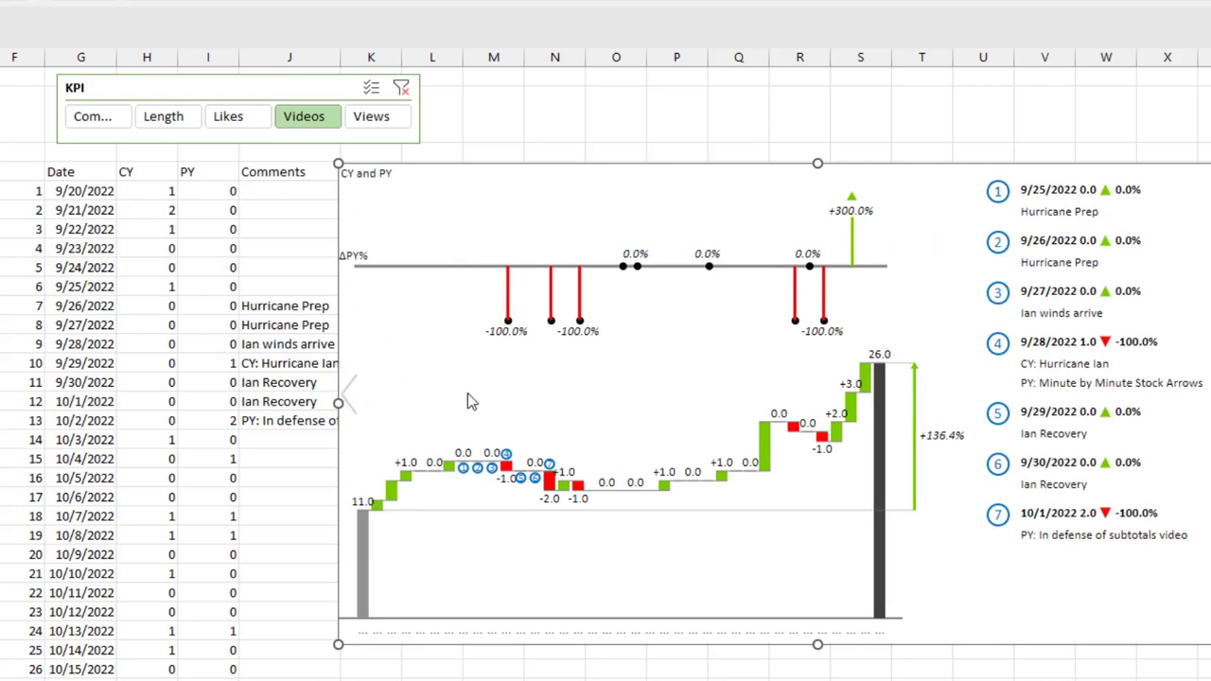
# Step: Drag the Zebra BI chart directly beneath the KPI slicer, where it shows the Videos waterfall
pyautogui.moveTo(599, 163); pyautogui.dragTo(285, 154)
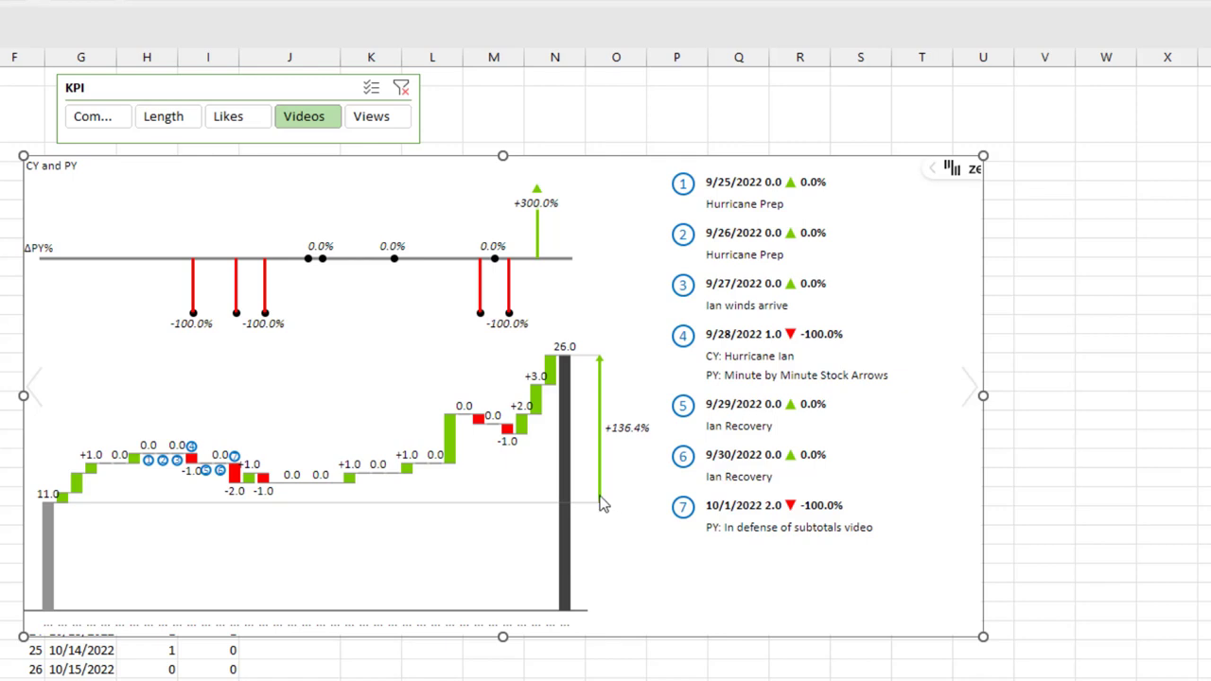
# Step: Switch the KPI slicer through Views, Comments, Likes, Length, Videos and back to Length
pyautogui.click(376, 122)
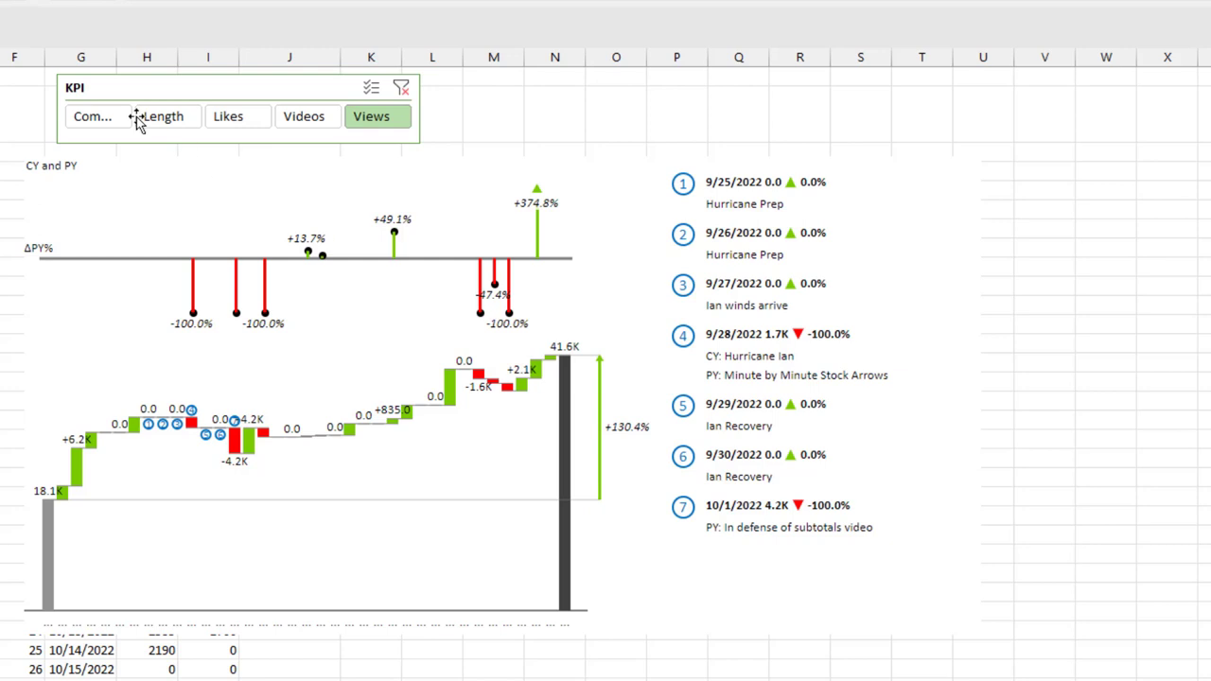
pyautogui.click(102, 118)
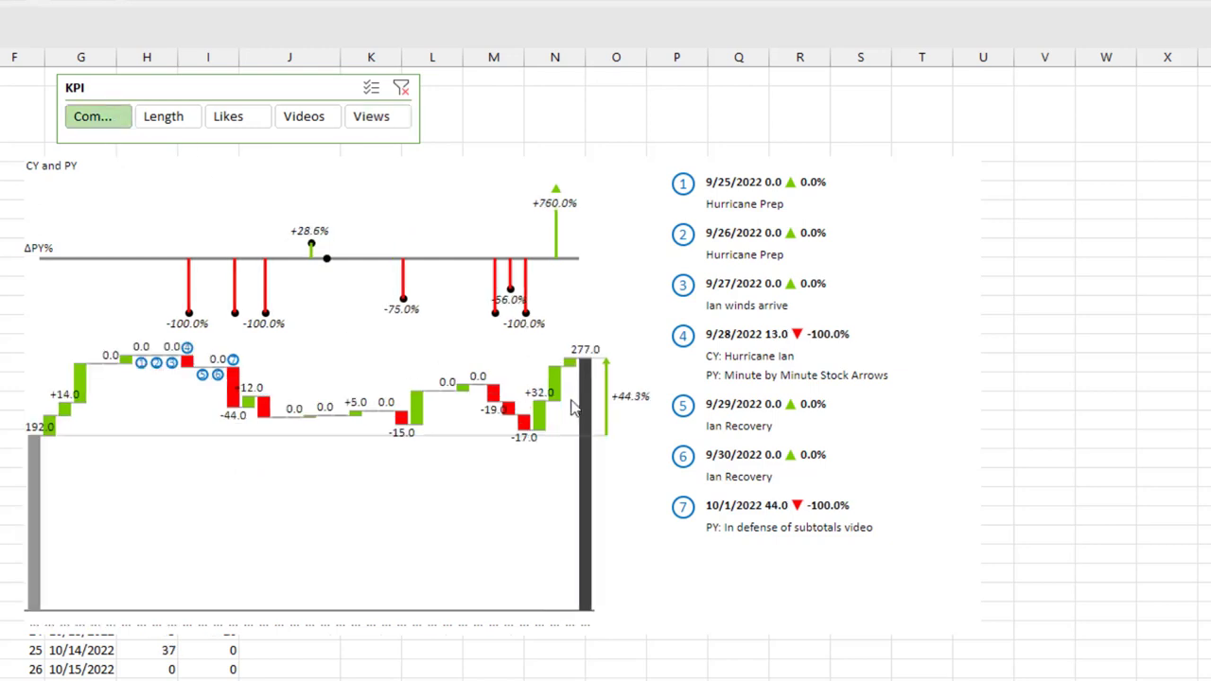
pyautogui.click(225, 121)
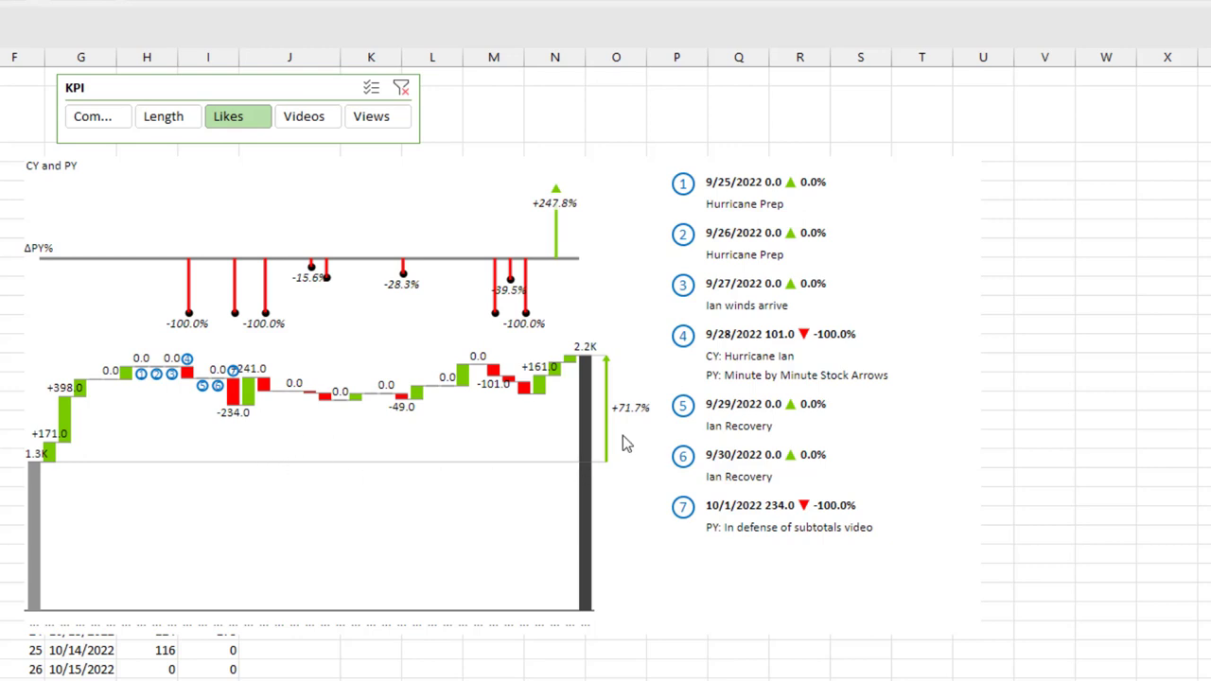
pyautogui.click(163, 117)
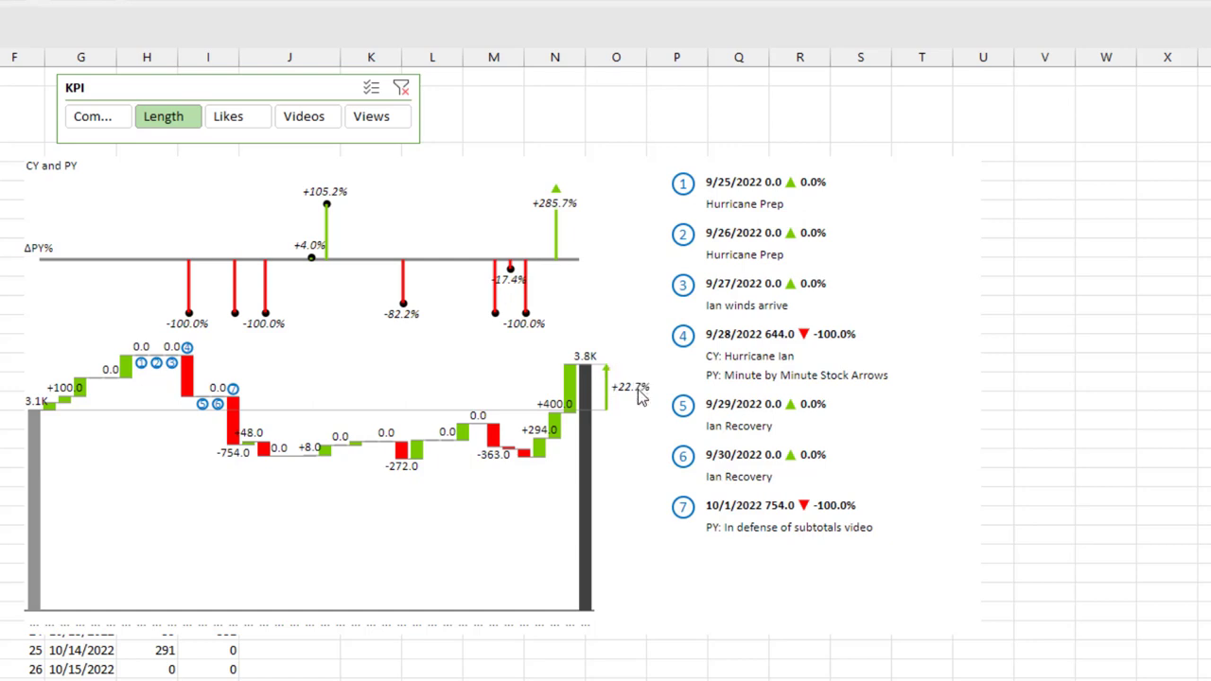
pyautogui.click(328, 125)
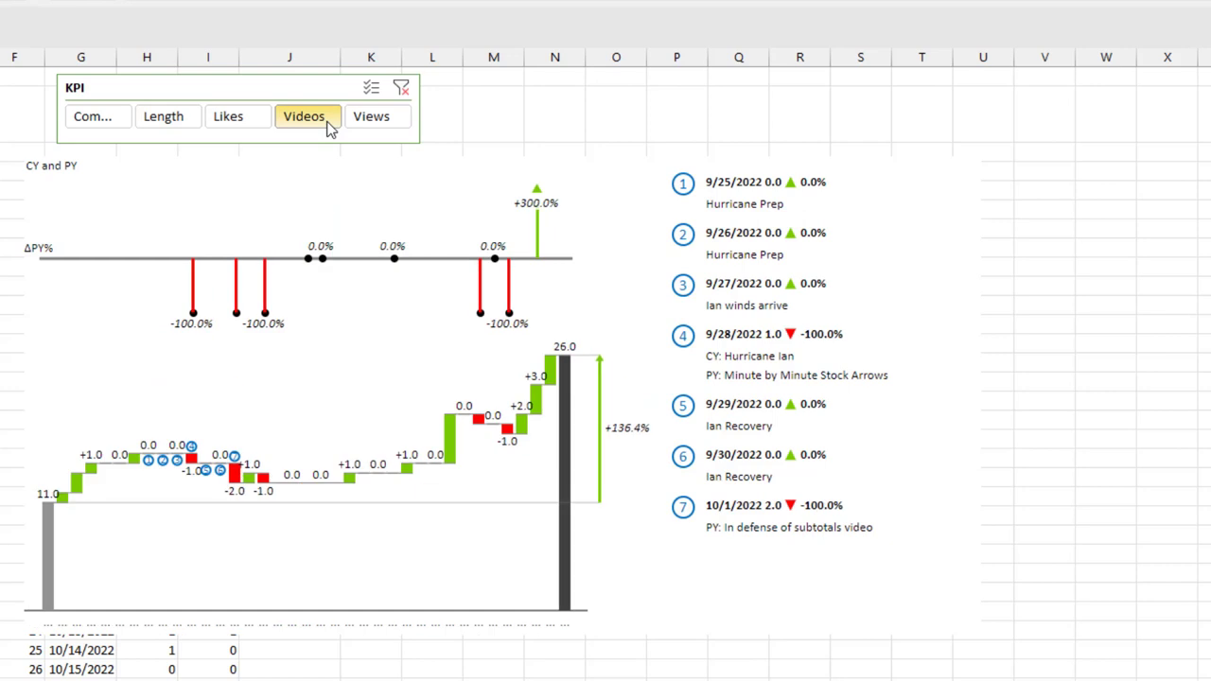
pyautogui.click(178, 125)
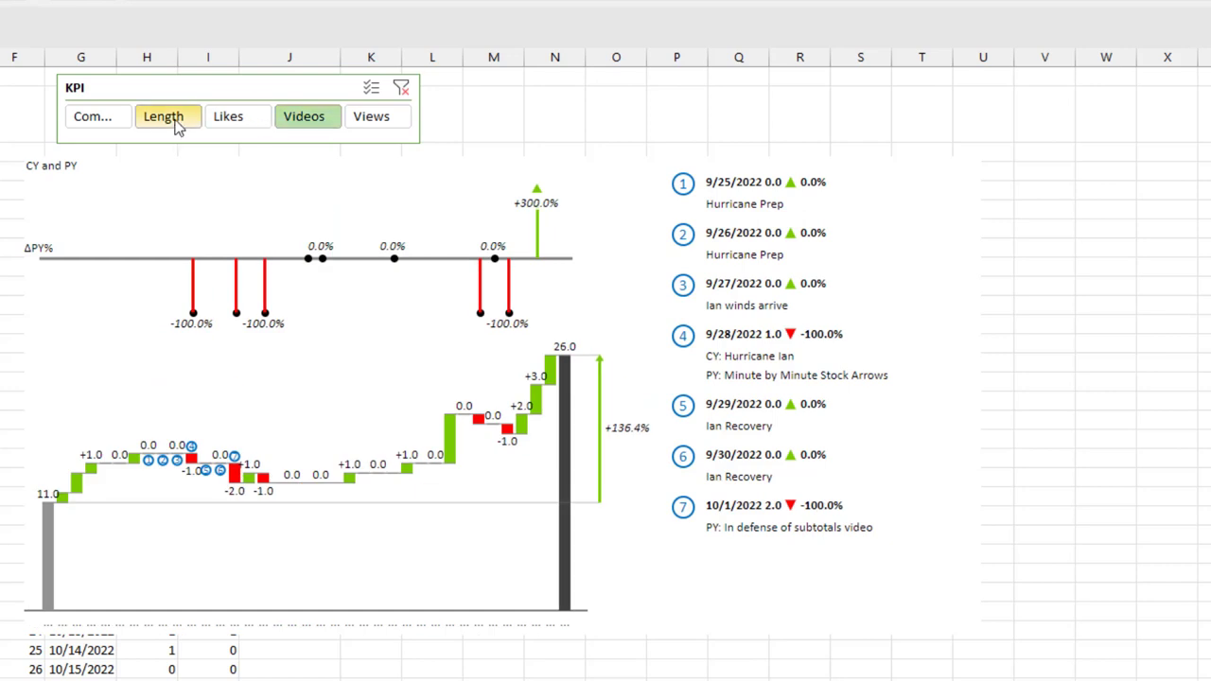